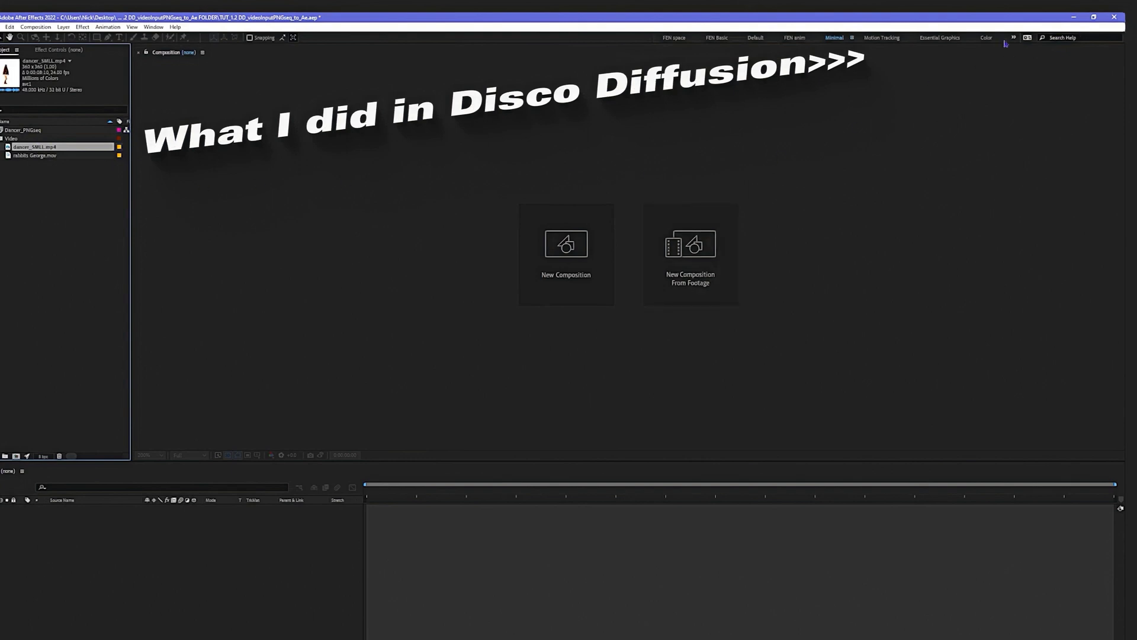
Create a new 320 x 320 px composition named Dancer at 30 fps with a 10-second duration
click(580, 265)
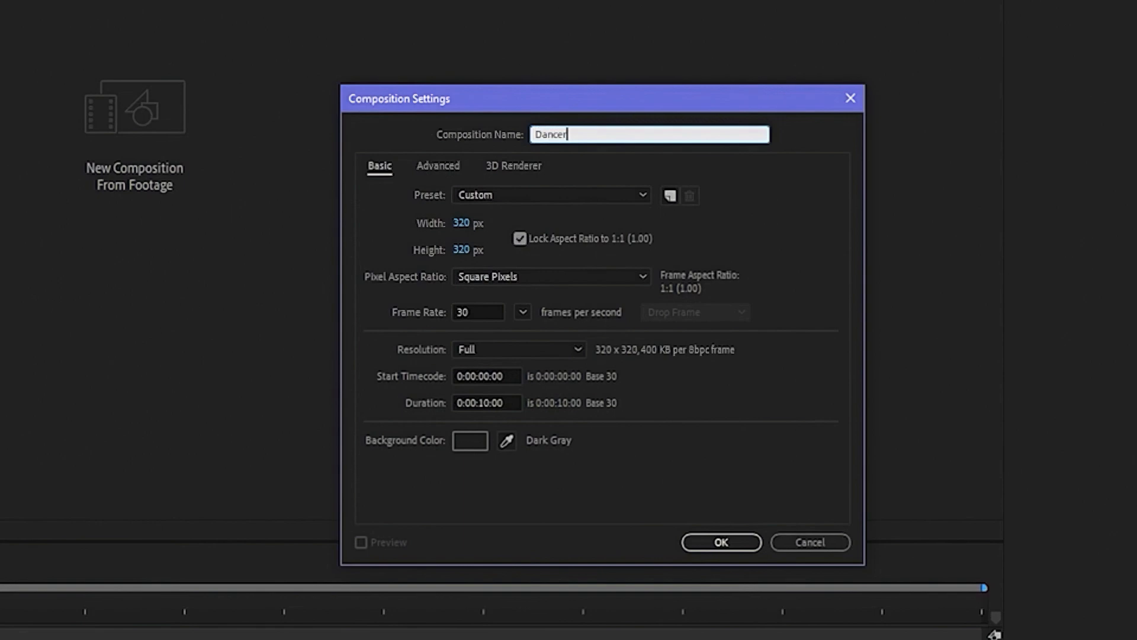
text(Dancer)
key(Return)
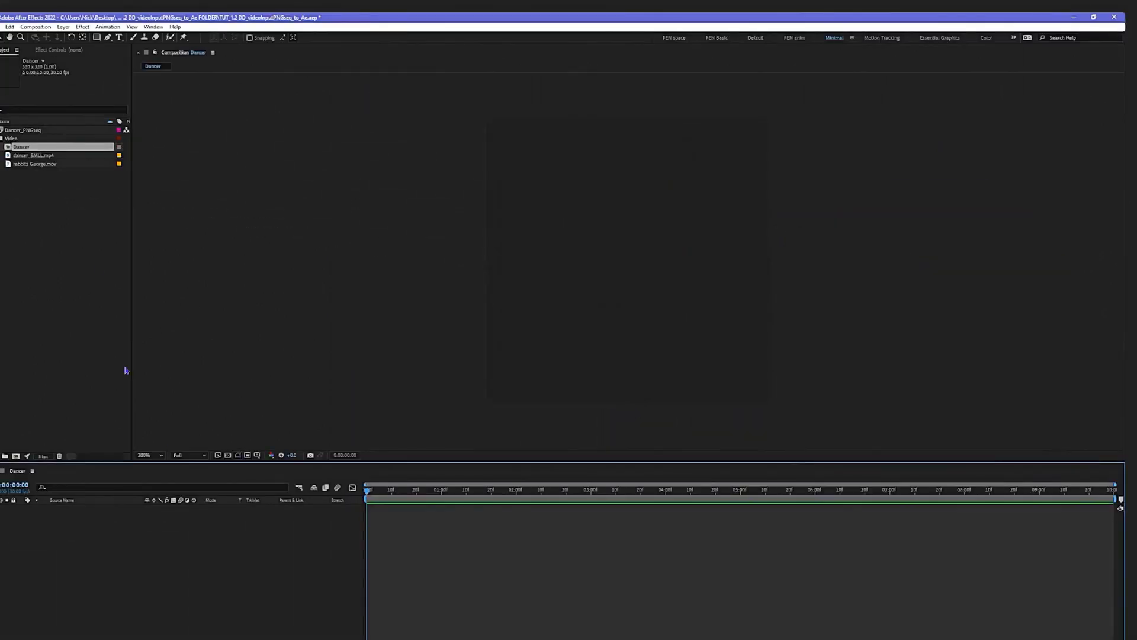
Place dancer_SMLL.mp4 in the Dancer composition and shorten the work area to end with the clip
drag(36, 155, 135, 539)
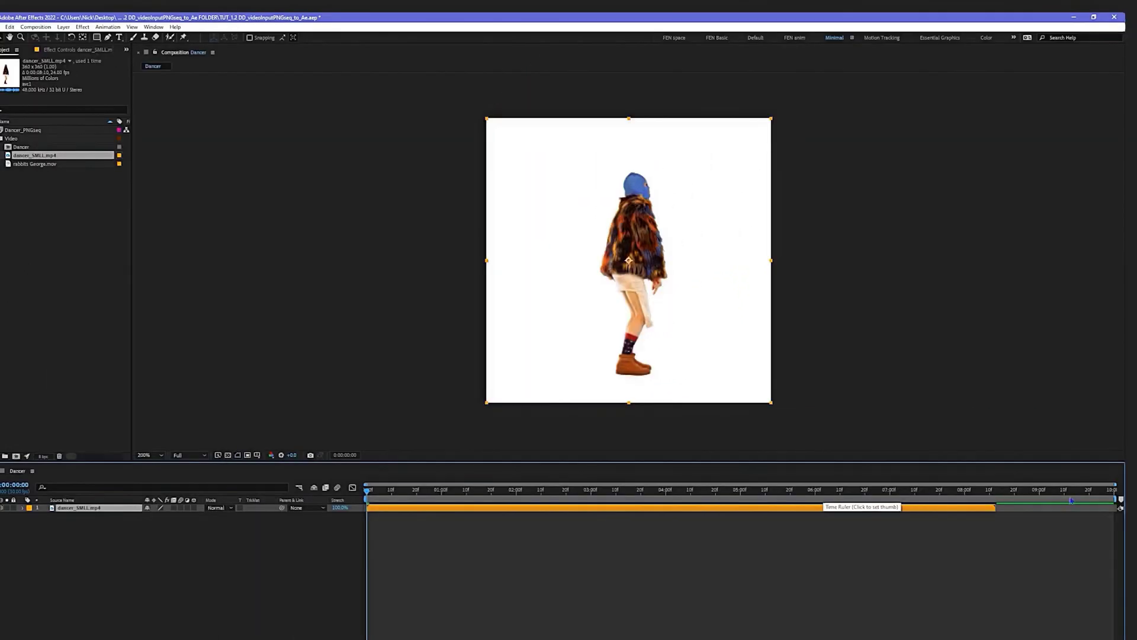
drag(1120, 500, 1008, 504)
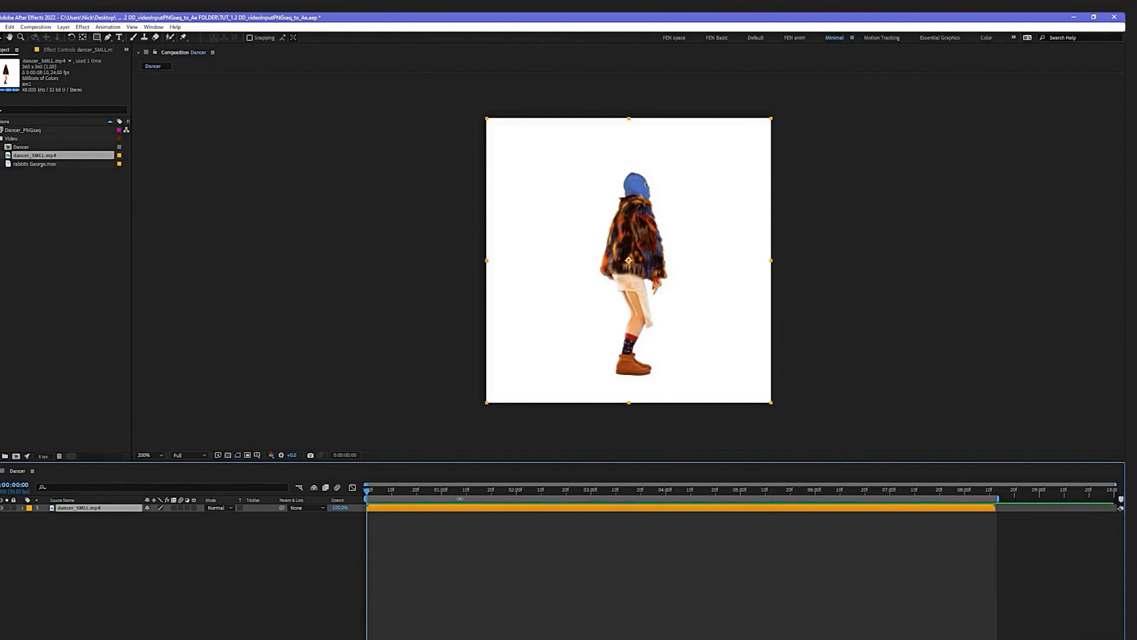
Place Dancer_PNGseq beneath the video layer and time-stretch it to 251.5% so it ends with the video clip
drag(18, 130, 99, 540)
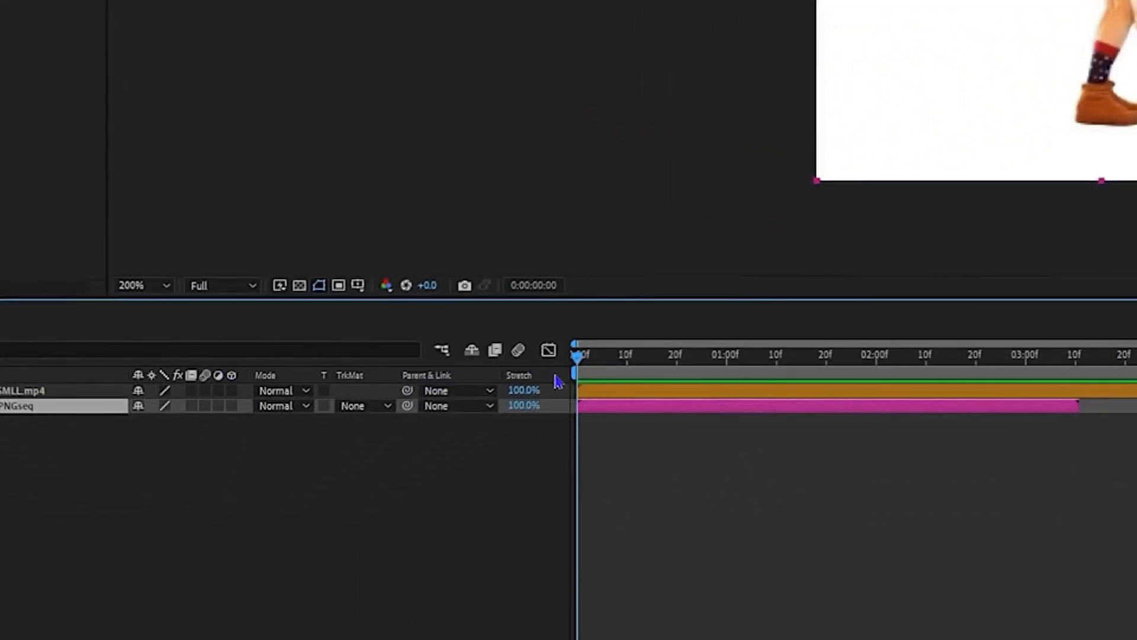
right_click(564, 382)
mouse_move(610, 438)
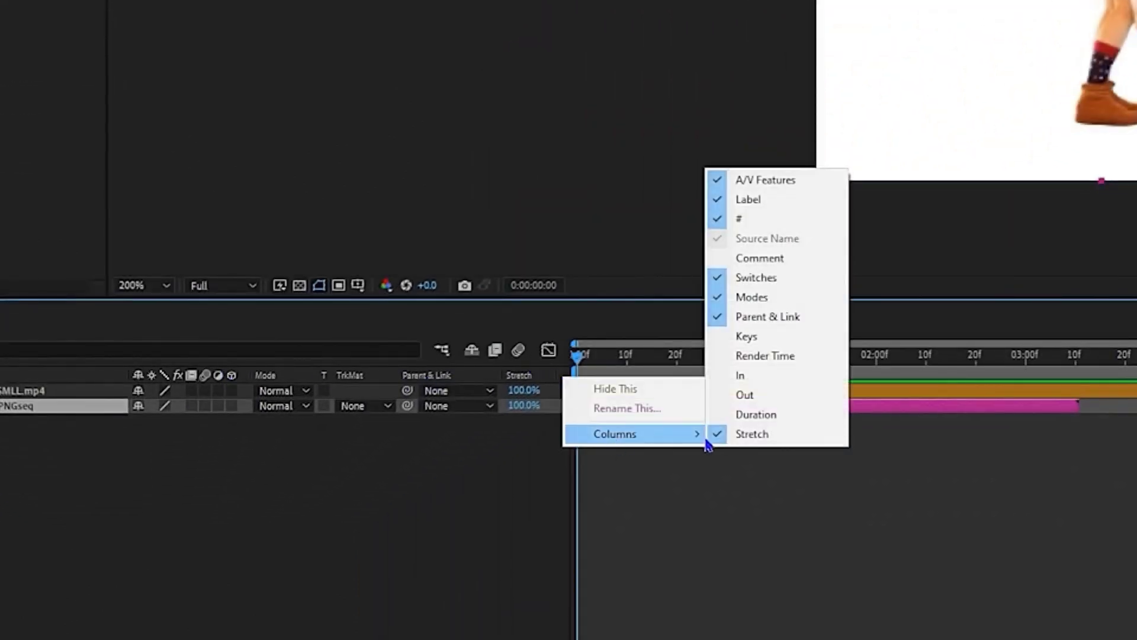
click(523, 492)
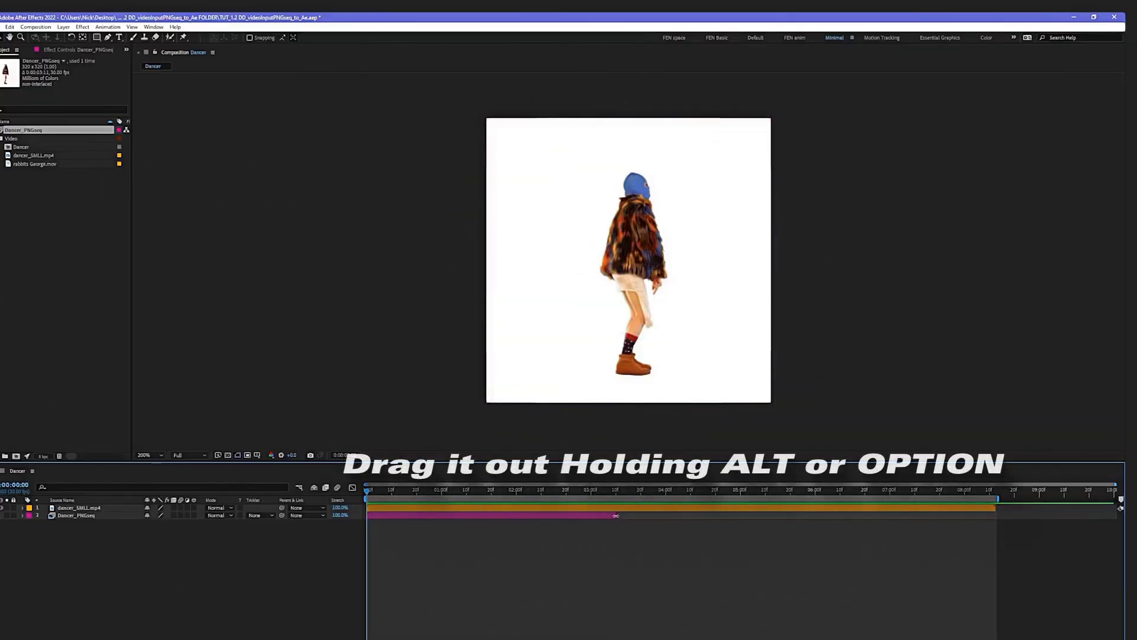
click(617, 515)
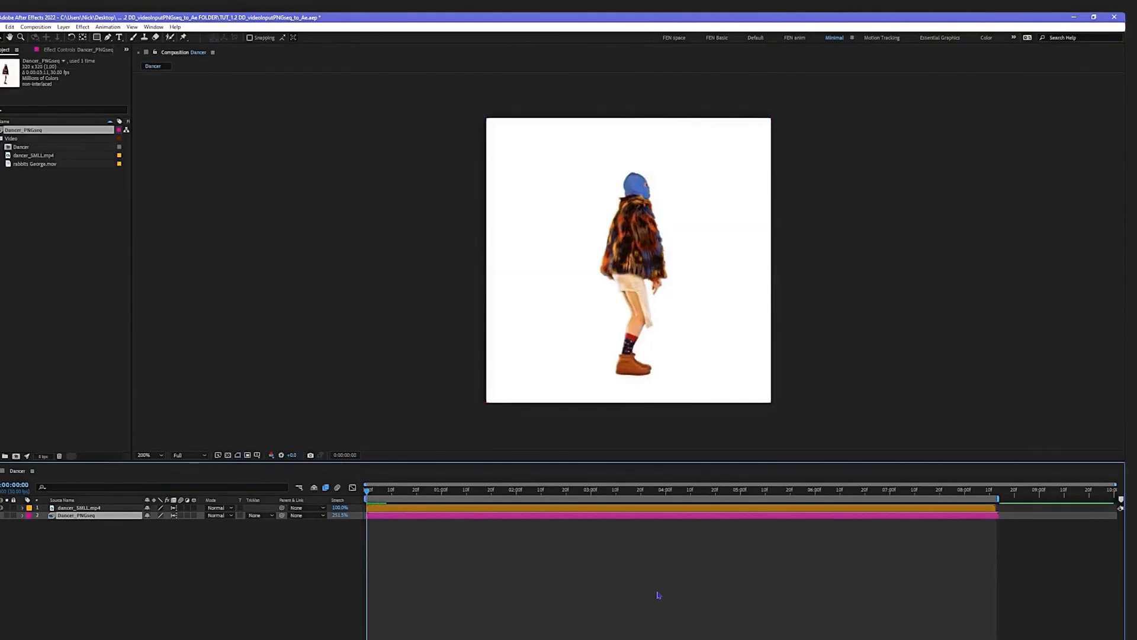
Preview the composition and trim it to the work area
key(space)
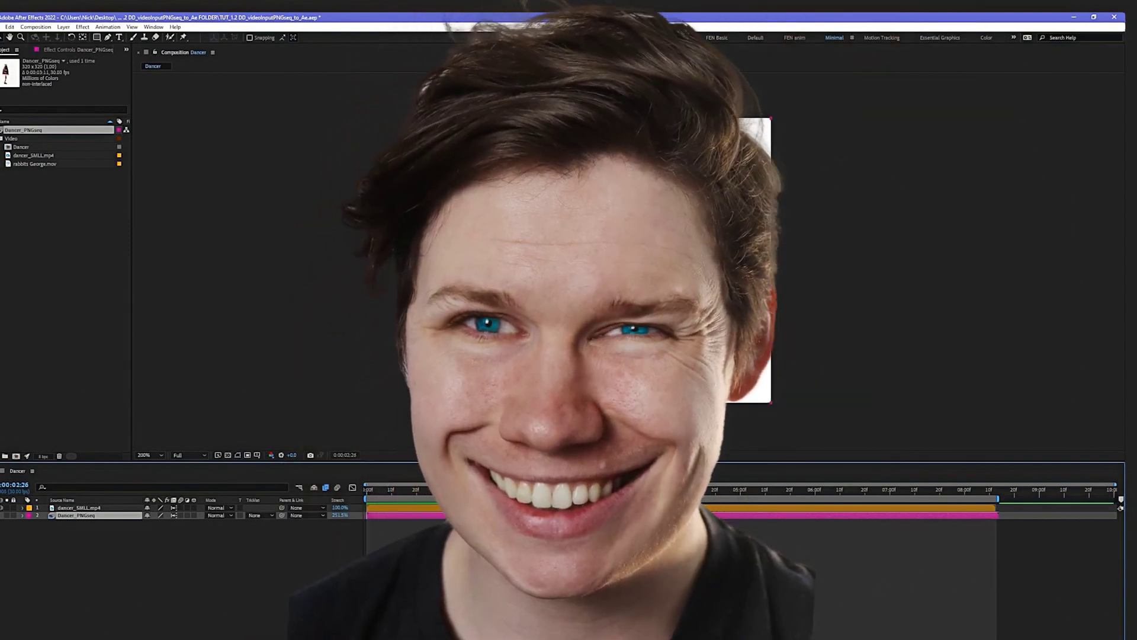
right_click(506, 499)
click(533, 524)
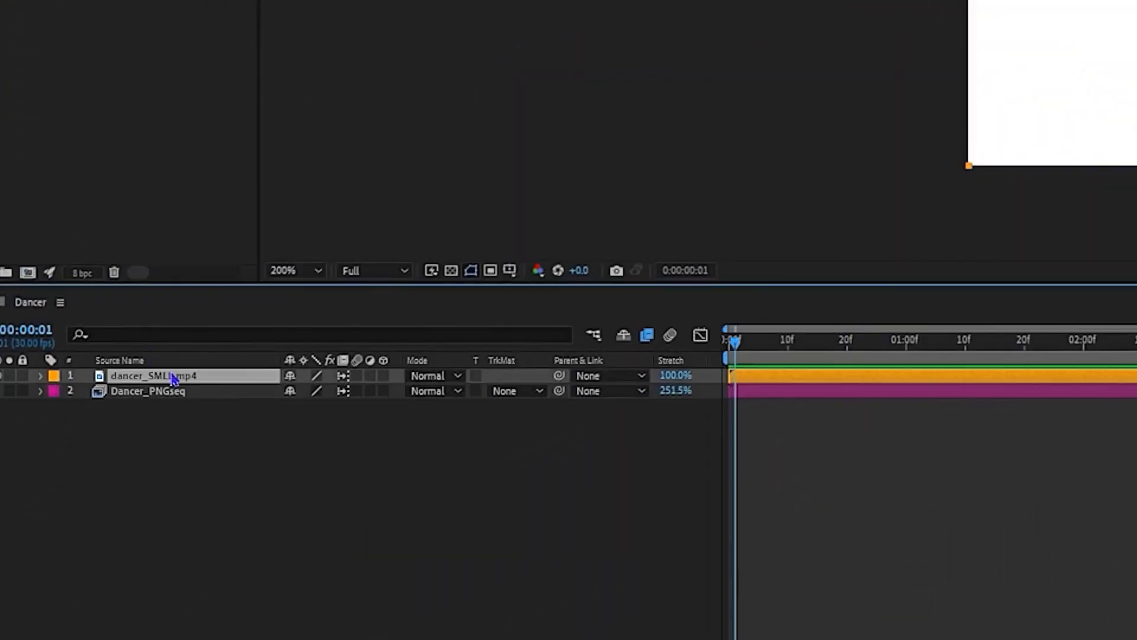
Rename the dancer_SMLL.mp4 layer to VIDEO_ and the Dancer_PNGseq layer to PNG sequence
key(Return)
text(VIDEO_)
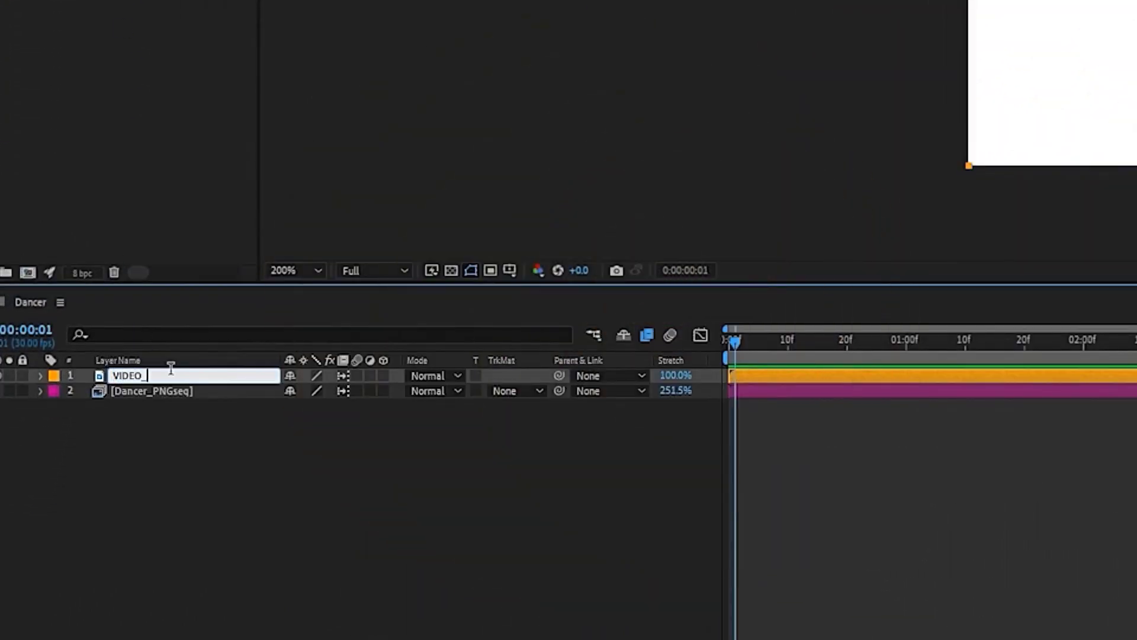
click(164, 391)
key(Return)
text(PNG sequence)
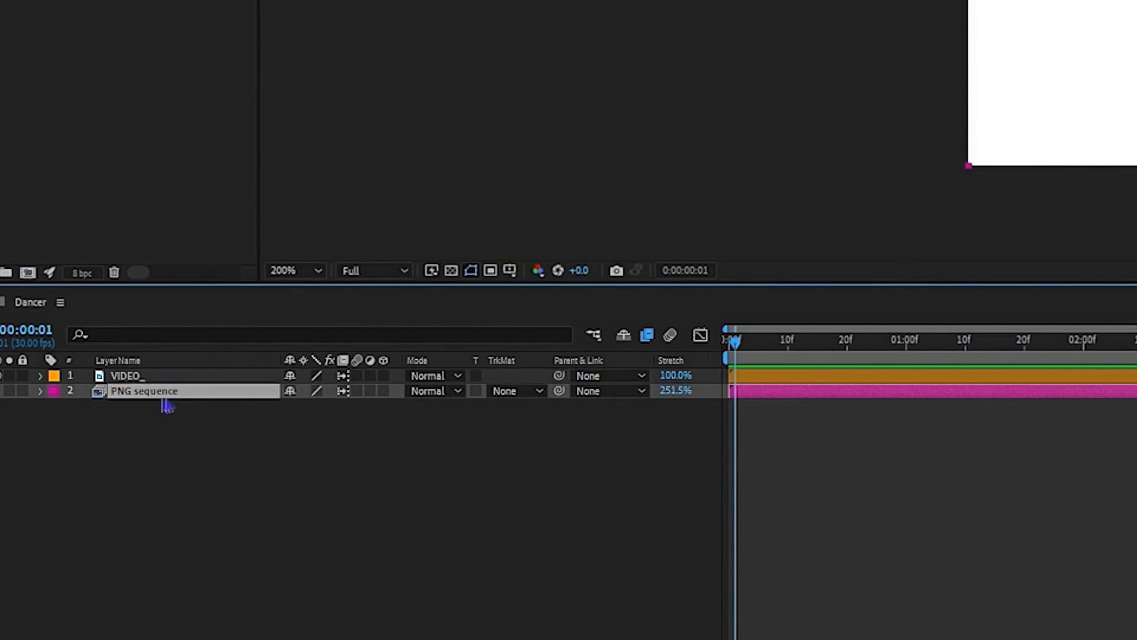
Apply the Linear Color Key effect to the VIDEO_ layer with white as the key color
click(73, 50)
click(139, 375)
key(ctrl+space)
text(linear)
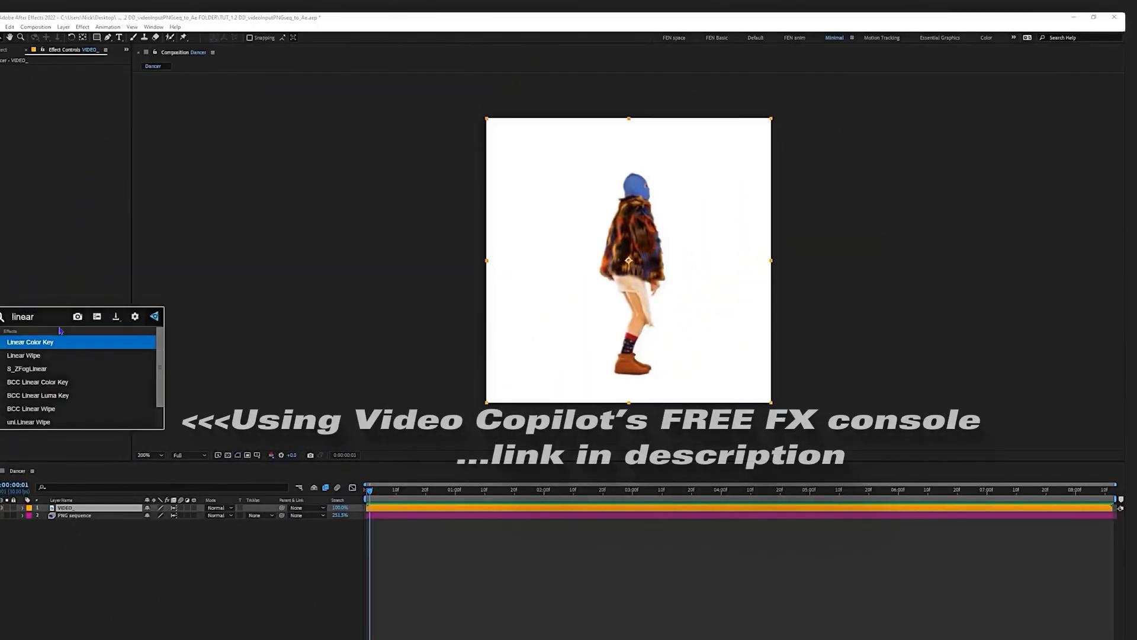
key(Return)
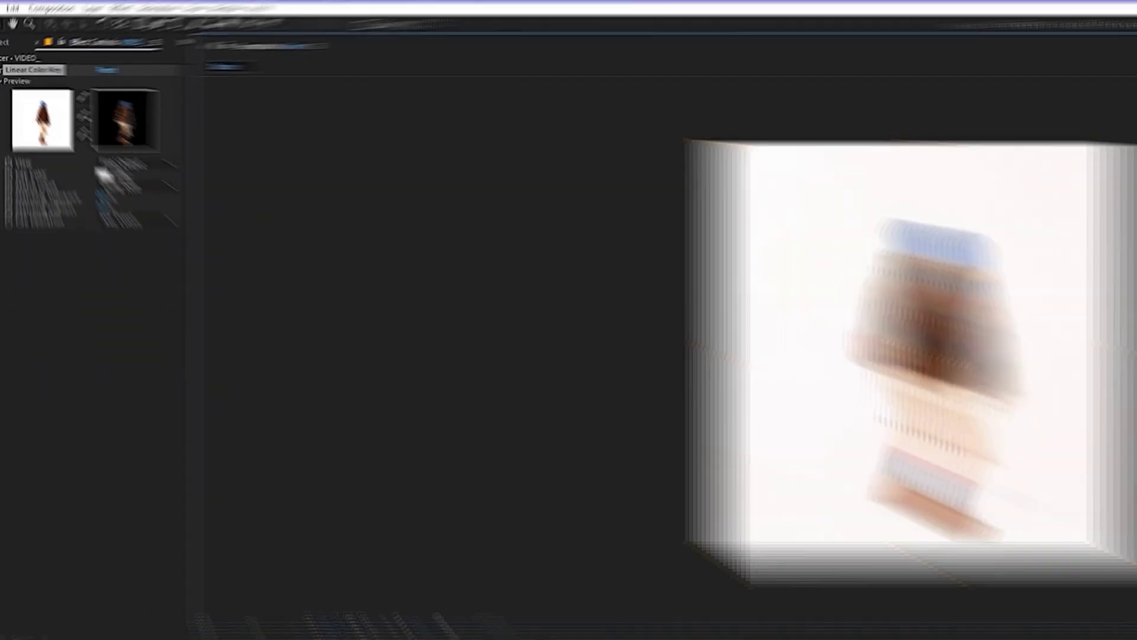
Set the PNG sequence layer's track matte to Alpha using the VIDEO_ layer, and preview the cutout
click(89, 519)
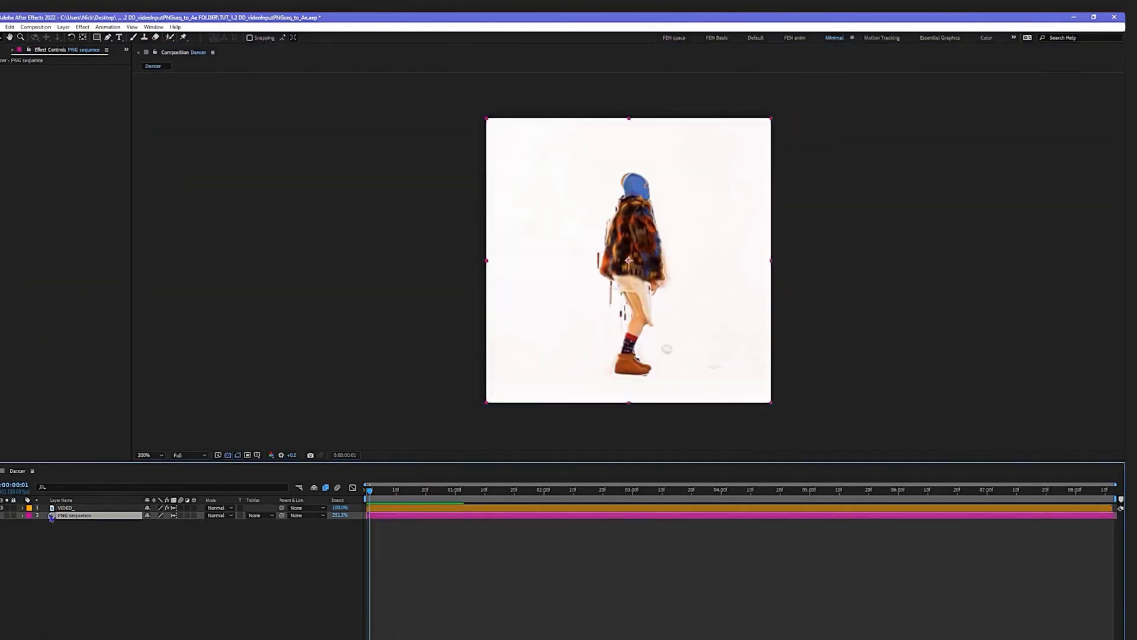
click(0, 508)
click(0, 508)
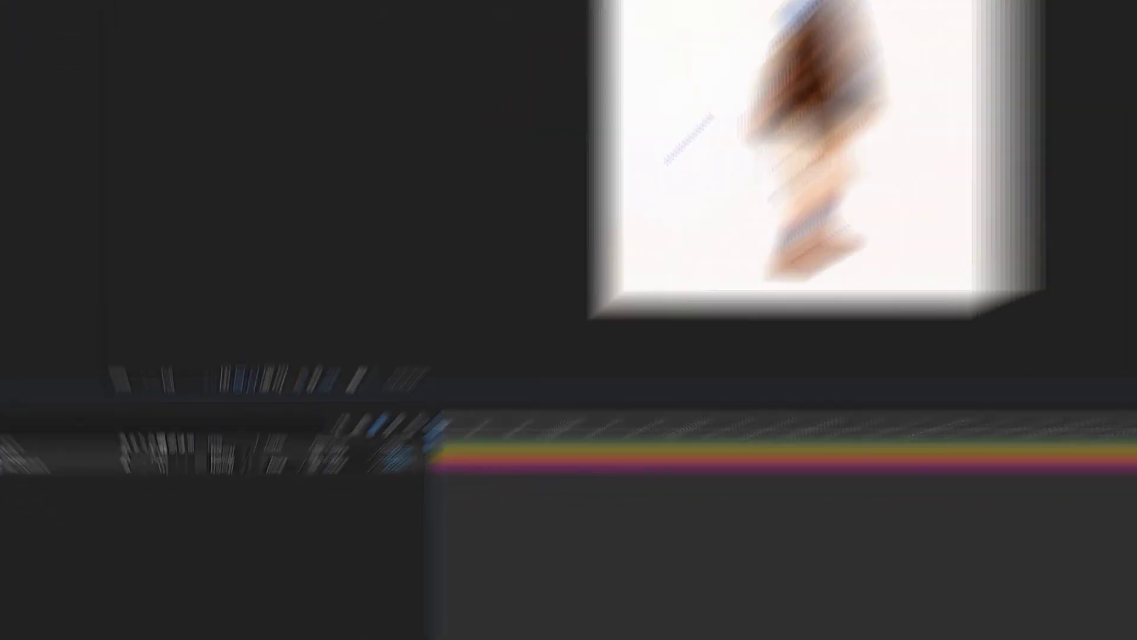
click(260, 515)
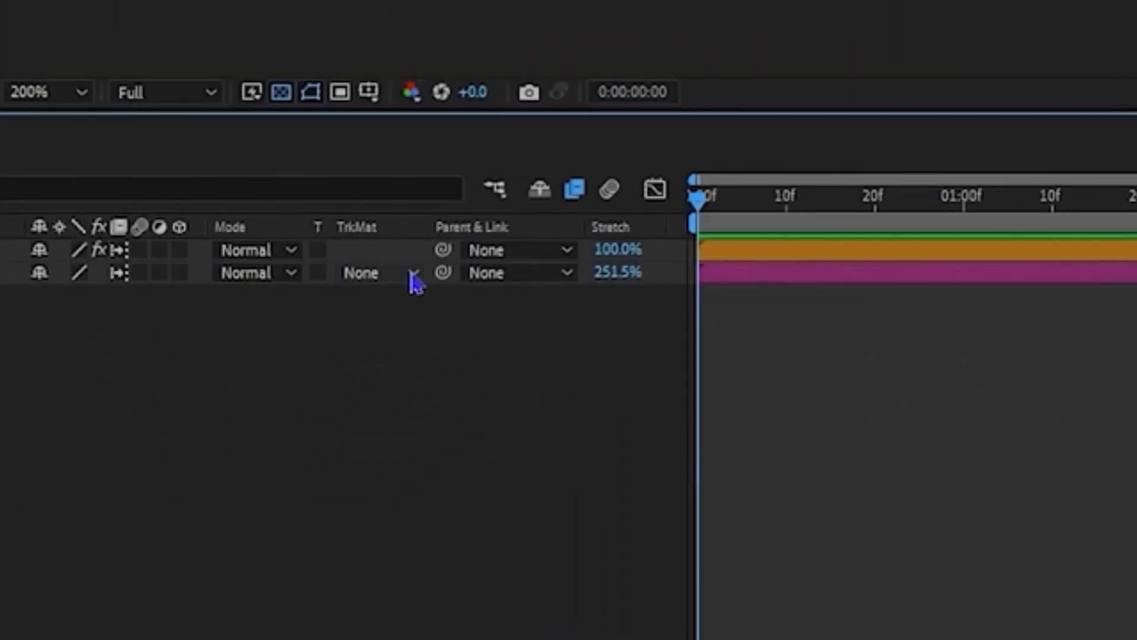
click(422, 341)
key(space)
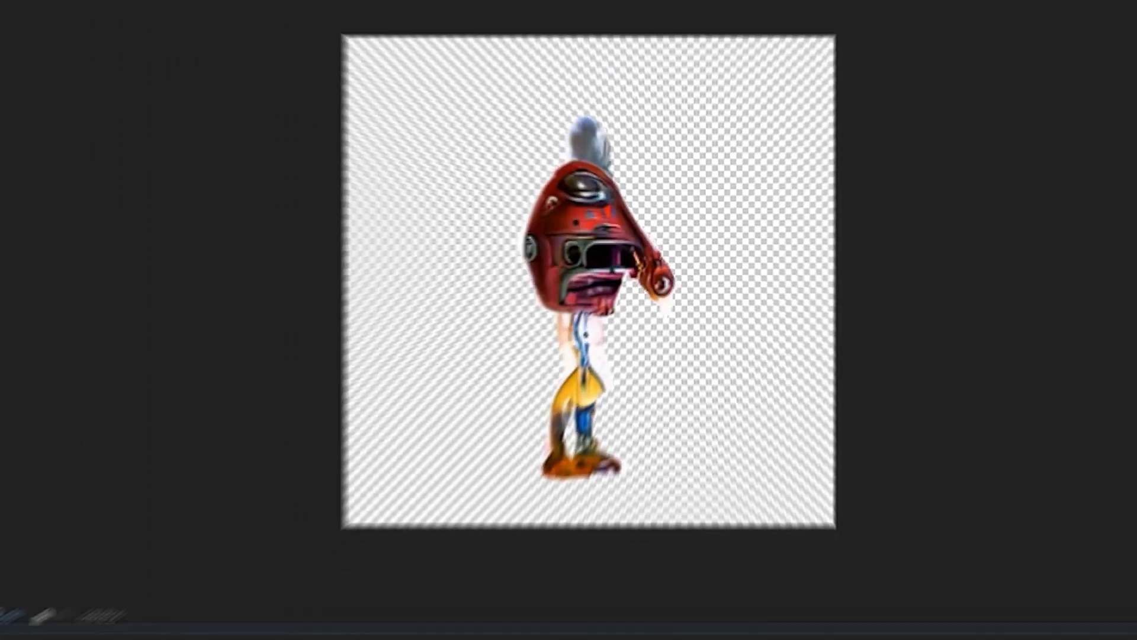
key(space)
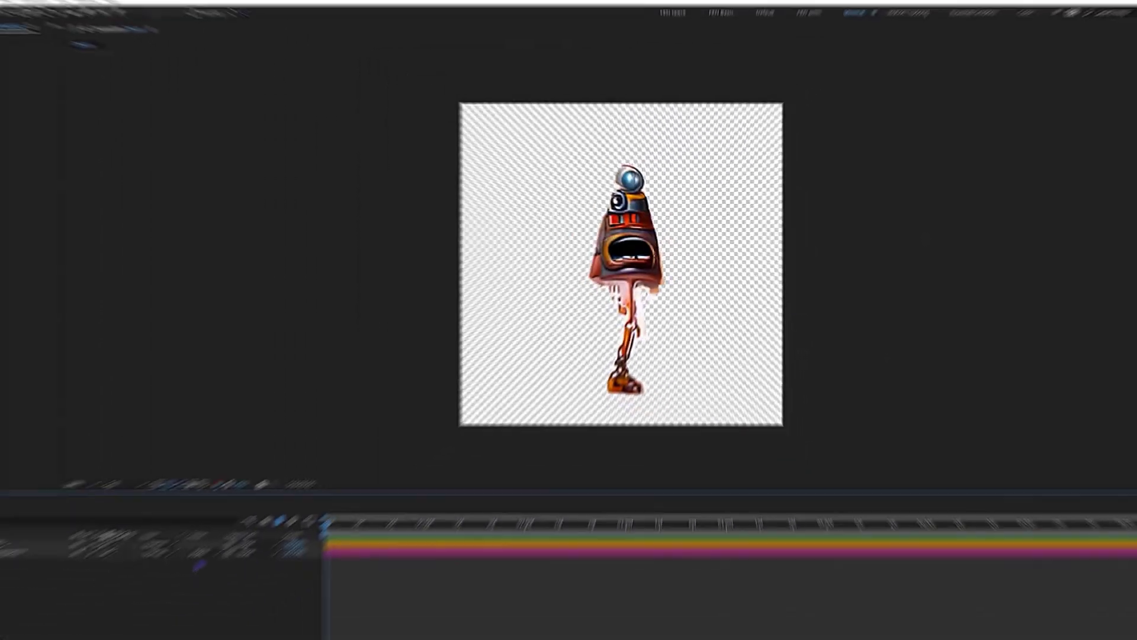
Turn off the transparency grid, position the VIDEO_ layer at 157, 160 and scale it to 93.9%
click(71, 508)
key(p)
key(shift+s)
click(228, 455)
drag(150, 518, 152, 516)
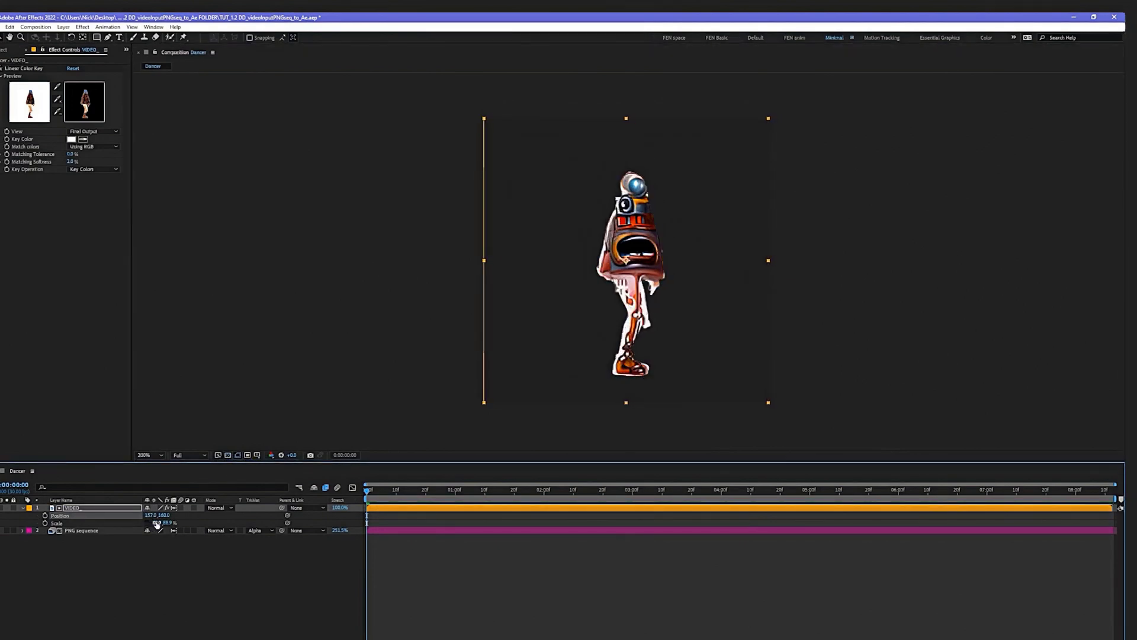
key(ctrl+z)
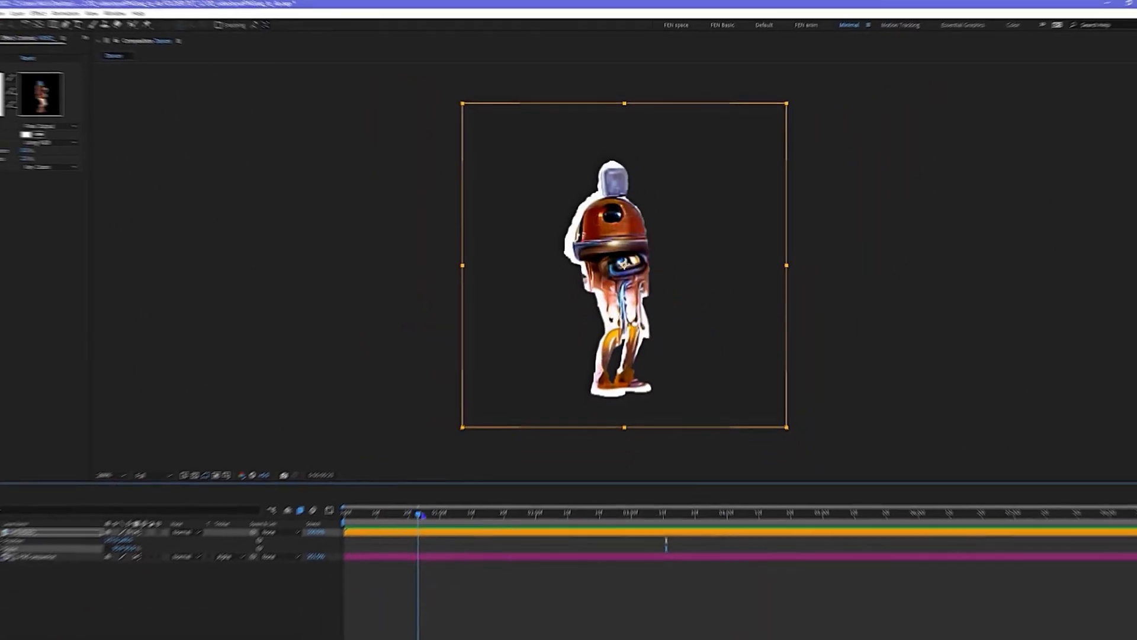
Add a second copy of dancer_SMLL.mp4 as the top layer, name it Video_2 and give it a Cyan label
click(5, 50)
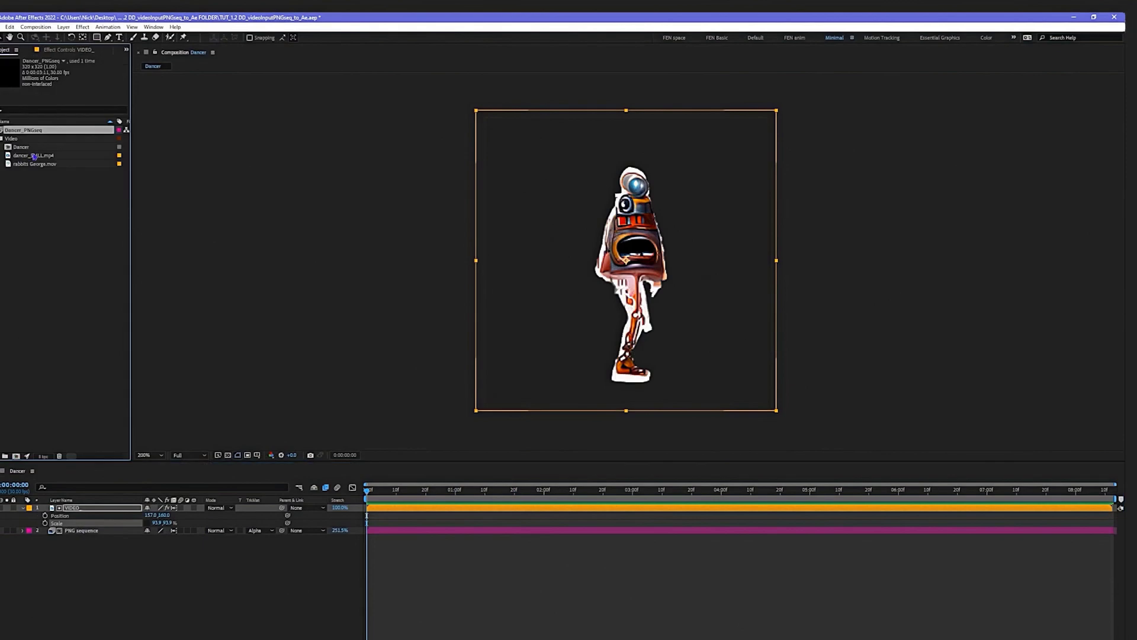
drag(78, 458, 95, 506)
key(Return)
text(Video)
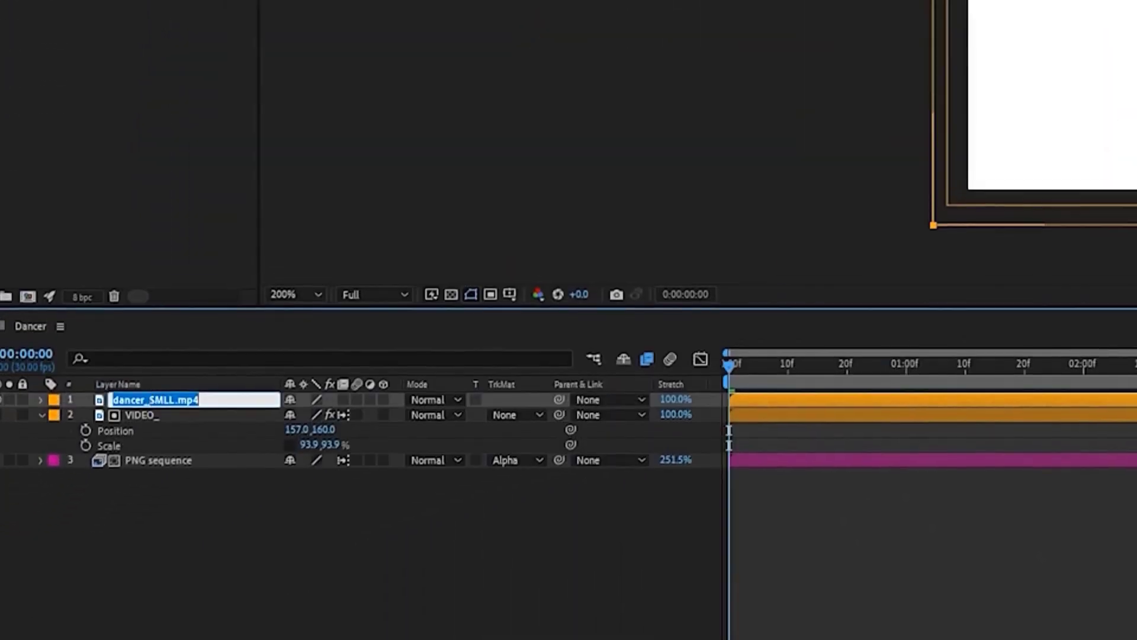
text(_2)
click(54, 419)
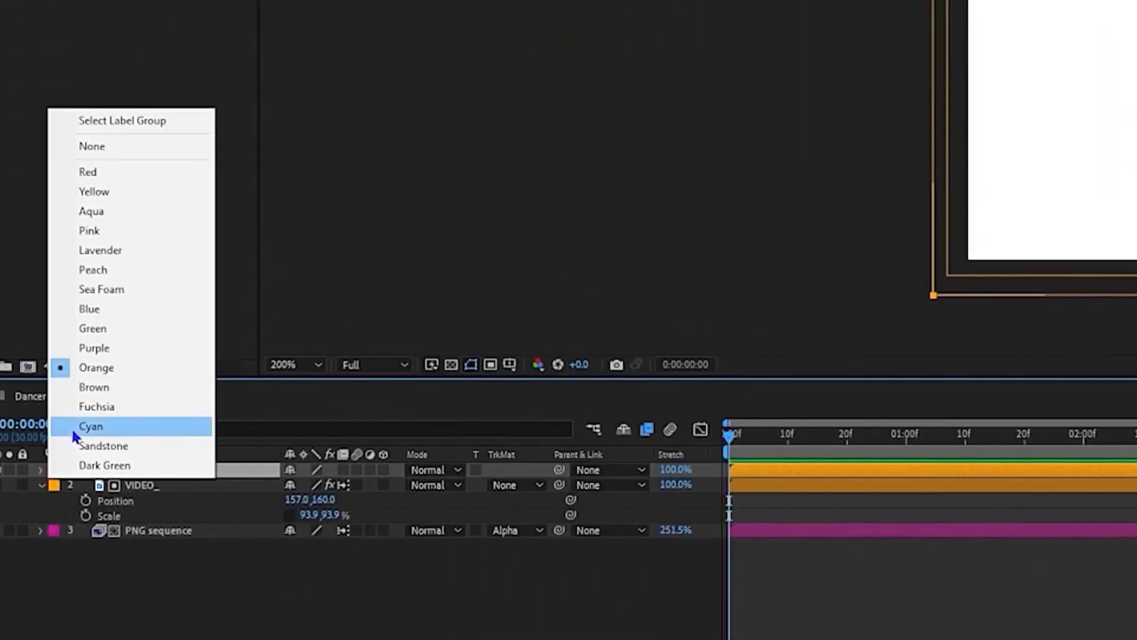
click(89, 427)
Scale the Video_2 layer to fit the composition and play back the result
click(818, 449)
right_click(262, 485)
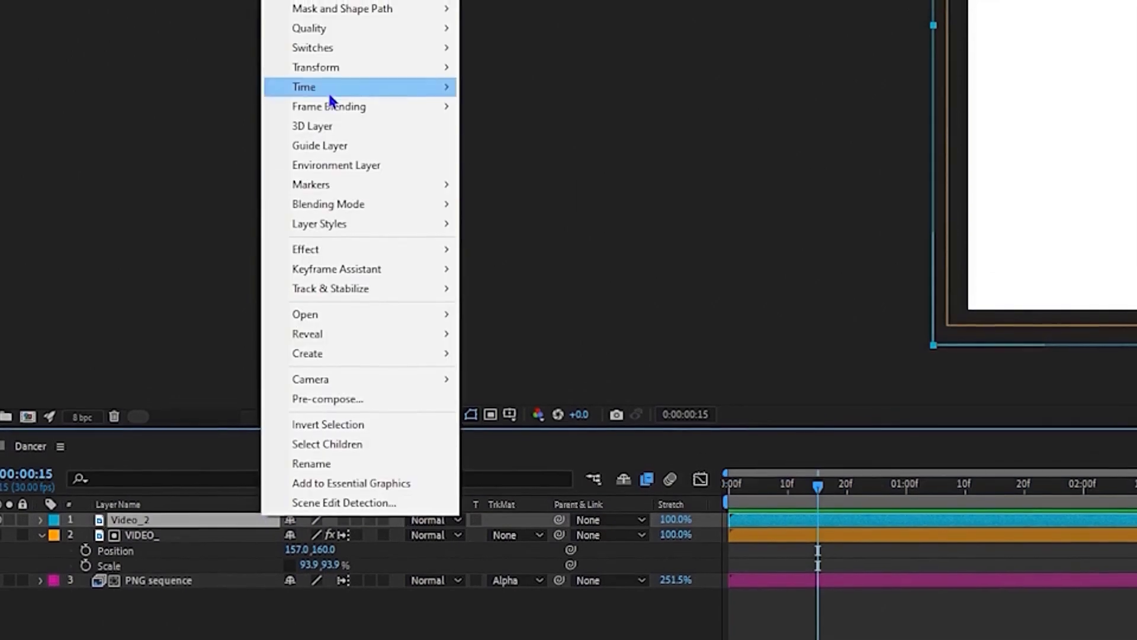
mouse_move(342, 44)
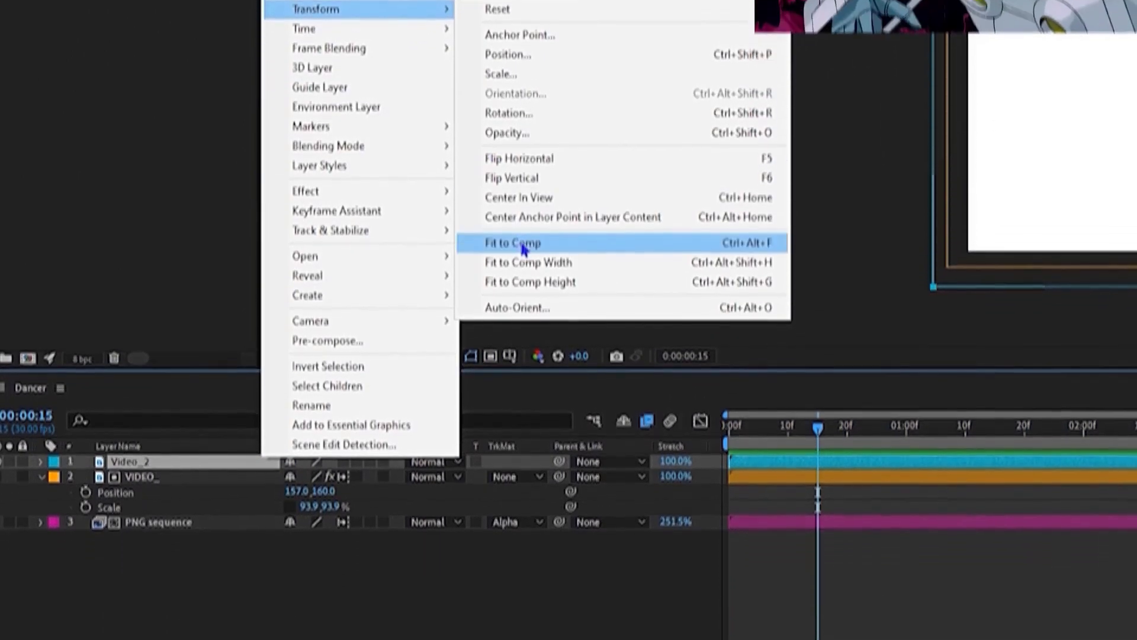
click(525, 308)
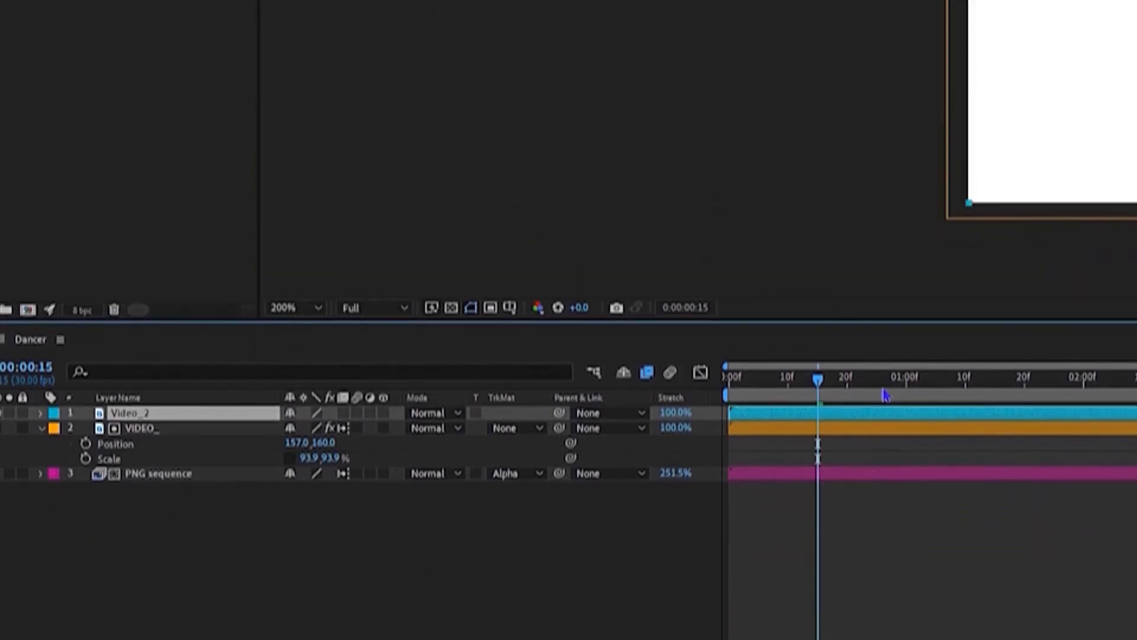
key(space)
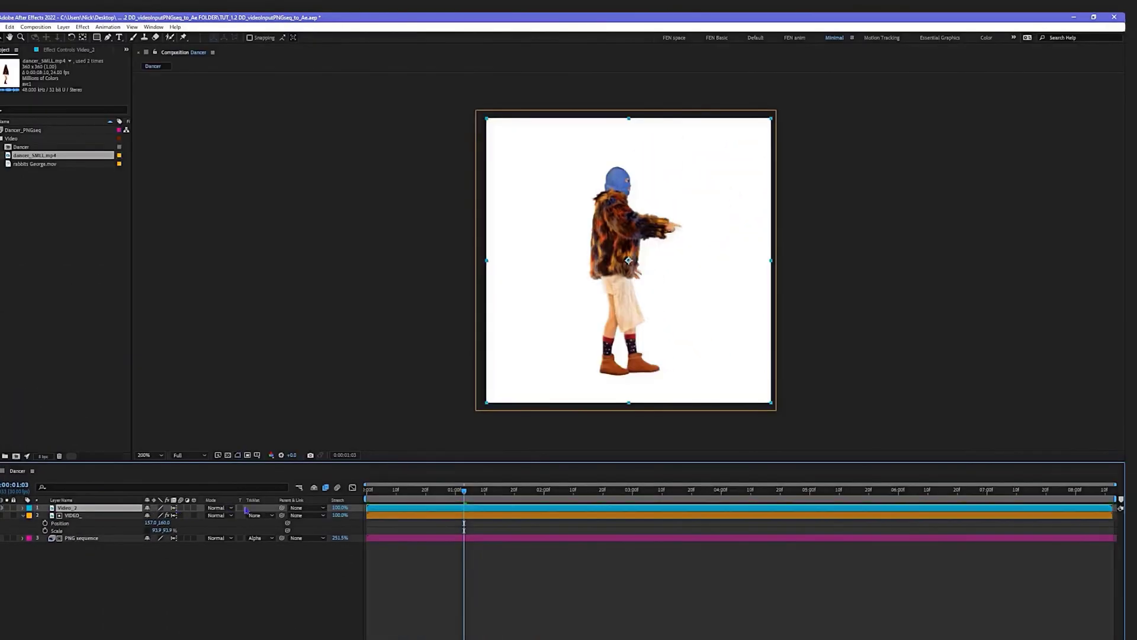
Set the Video_2 layer's blending mode to Lighten and scrub the timeline to check it
click(219, 508)
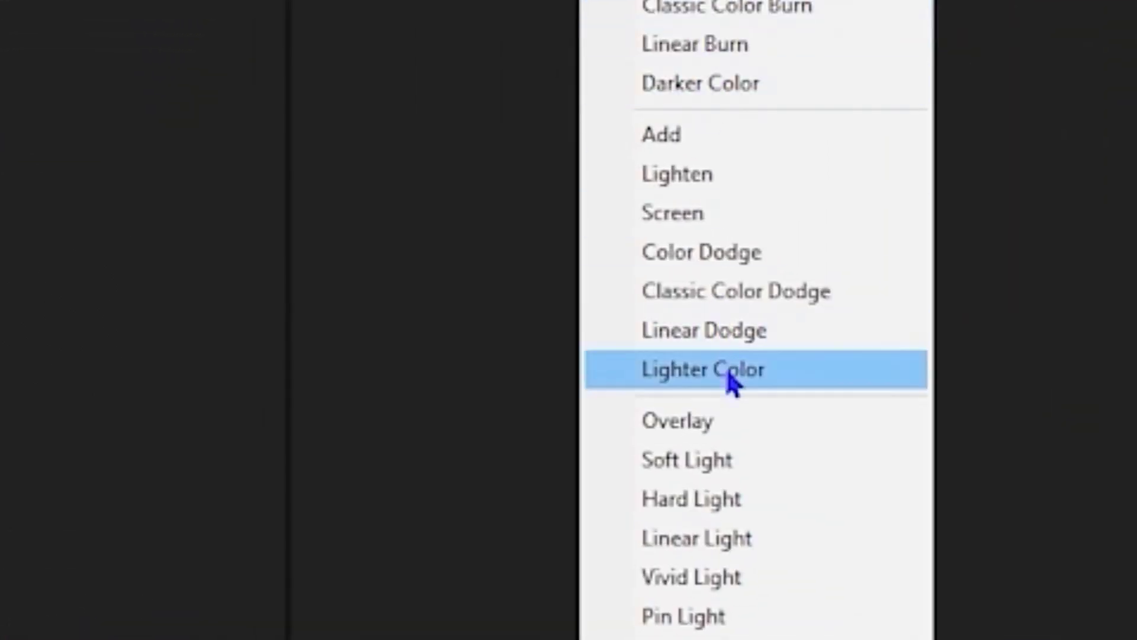
click(687, 174)
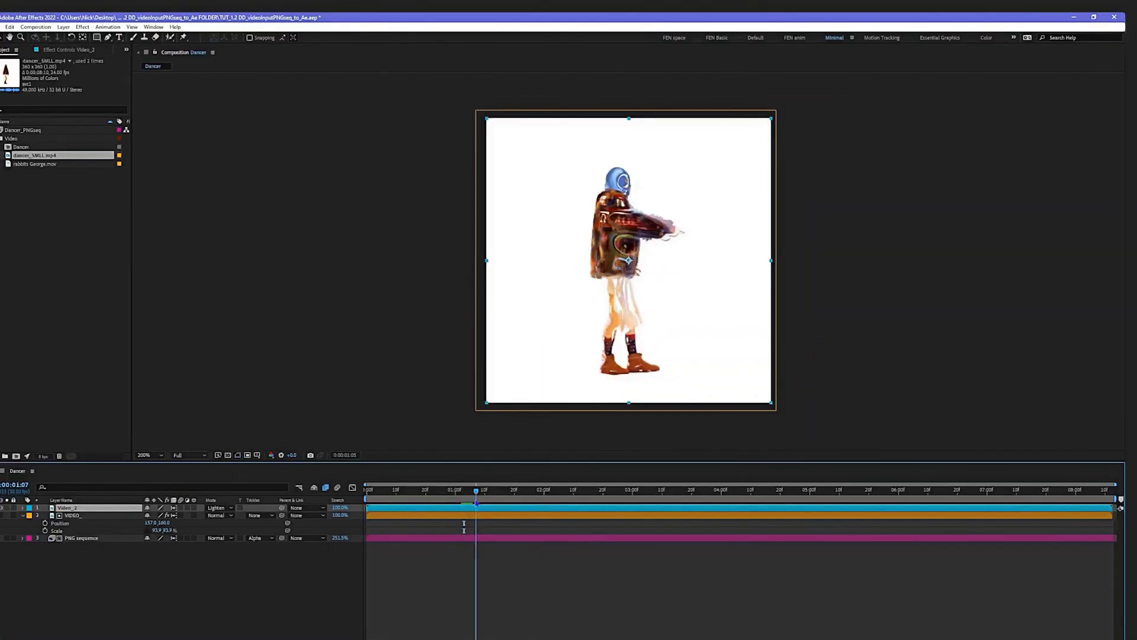
drag(476, 505, 420, 509)
Apply Linear Color Key with 38% matching tolerance and 10% softness, plus Matte Choker with Choke 1 at -127, to the Video_2 layer
click(57, 52)
key(ctrl+space)
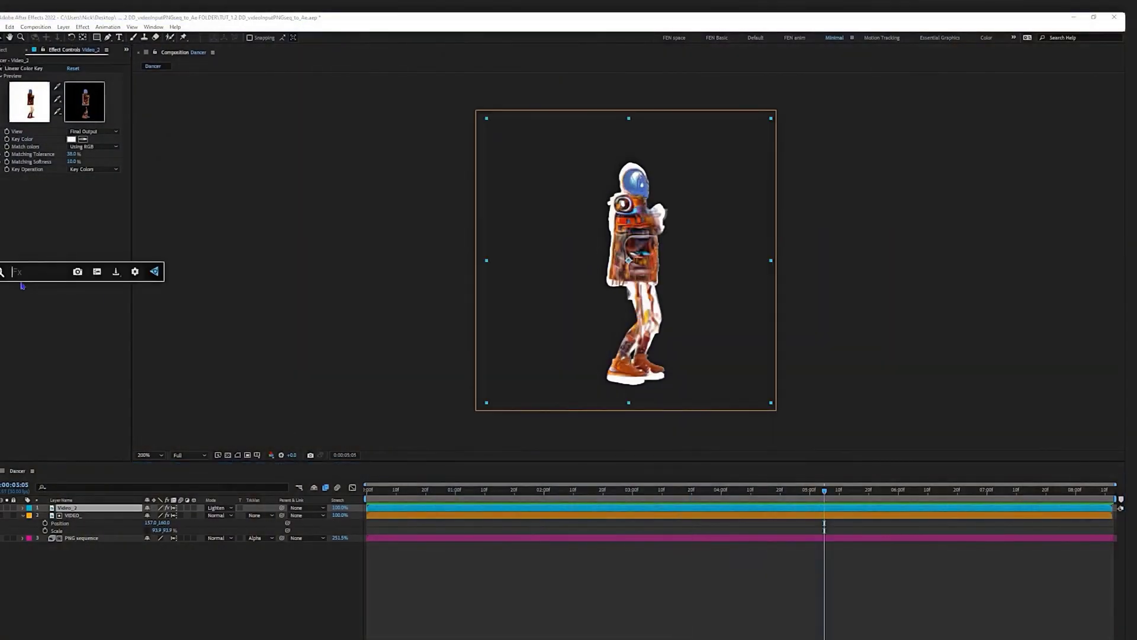
text(matte c)
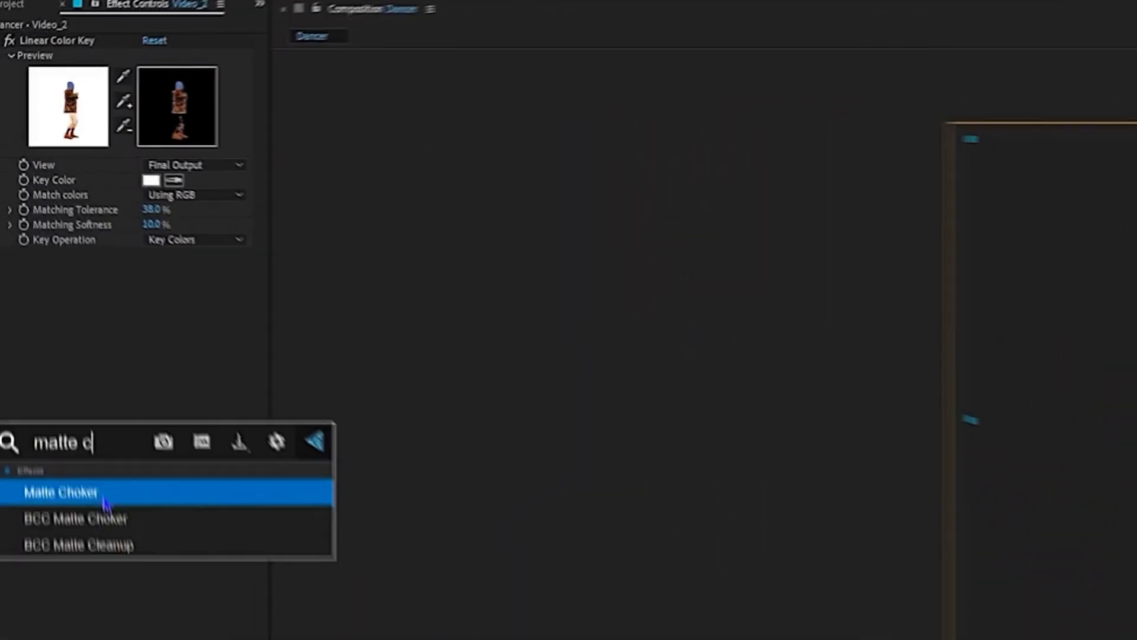
click(104, 501)
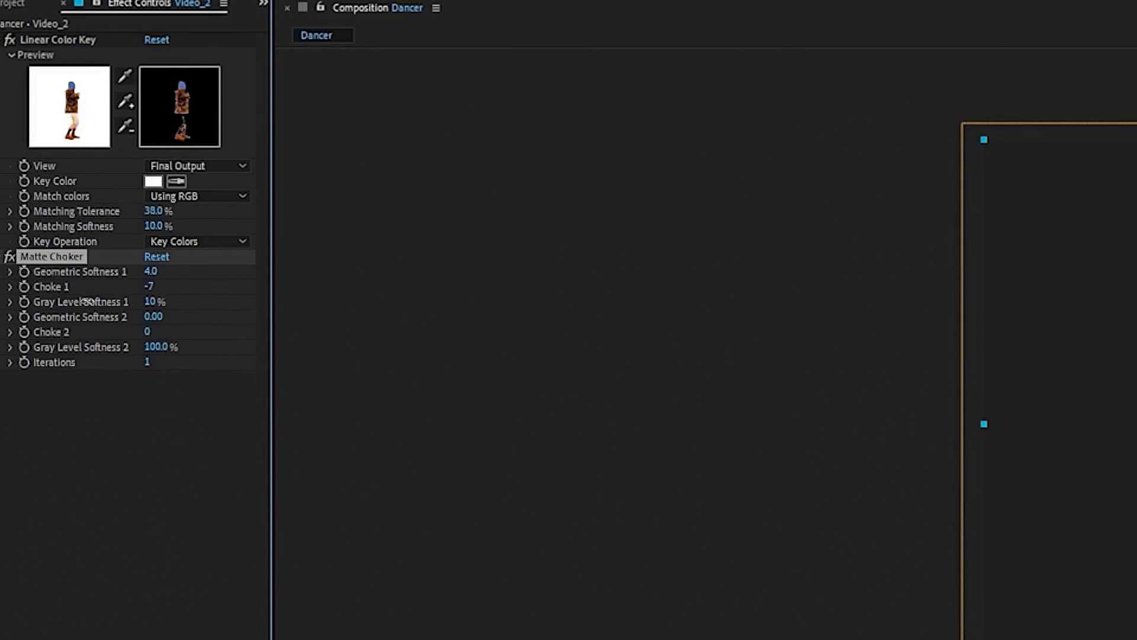
drag(81, 302, 63, 304)
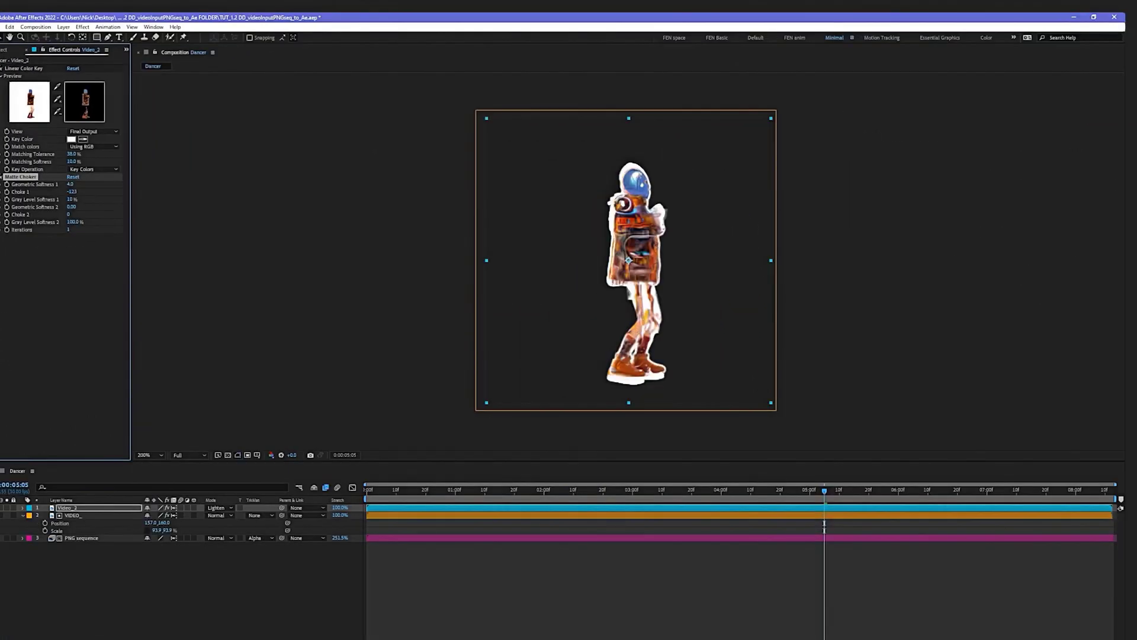
drag(604, 493, 521, 494)
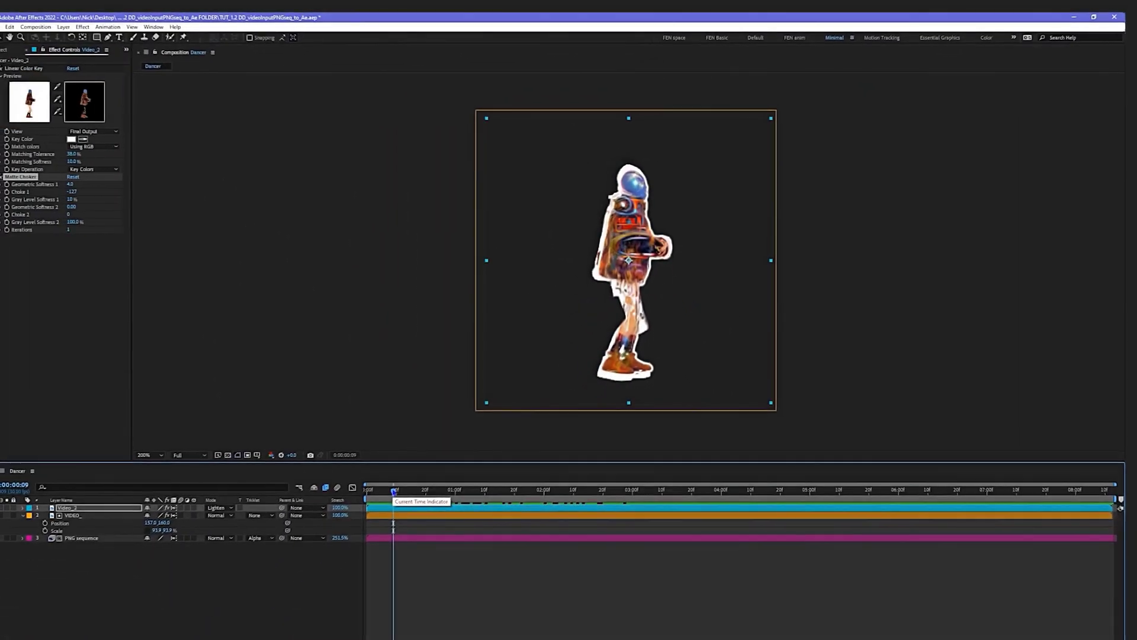
Add an adjustment layer named Posterize Time on top, carrying the Posterize Time effect at a frame rate of 12
right_click(97, 570)
mouse_move(130, 460)
click(254, 529)
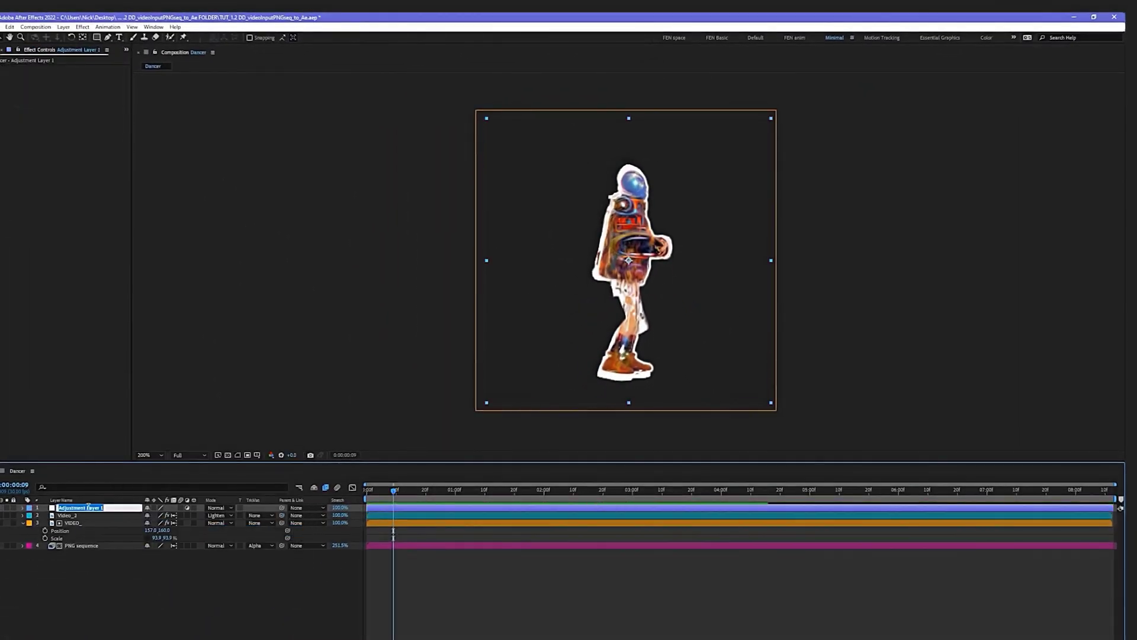
text(Posterize Time)
key(Return)
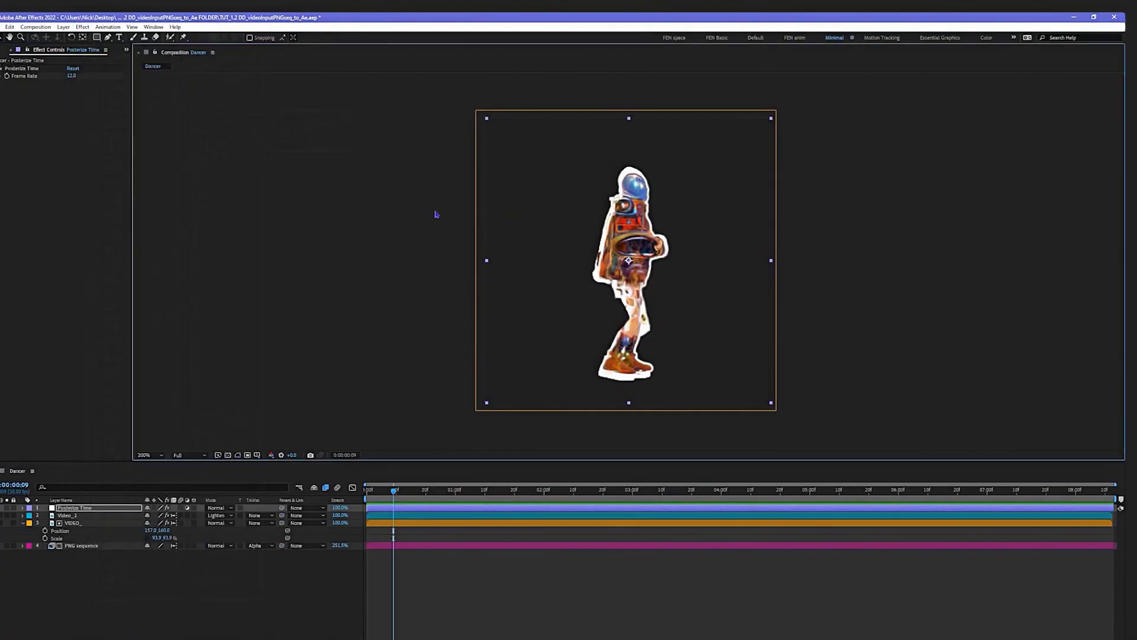
Add a 320 x 320 px green solid named BG beneath the other layers as the background
mouse_move(393, 499)
mouse_down()
mouse_move(452, 504)
mouse_move(376, 501)
mouse_up()
right_click(148, 581)
mouse_move(213, 472)
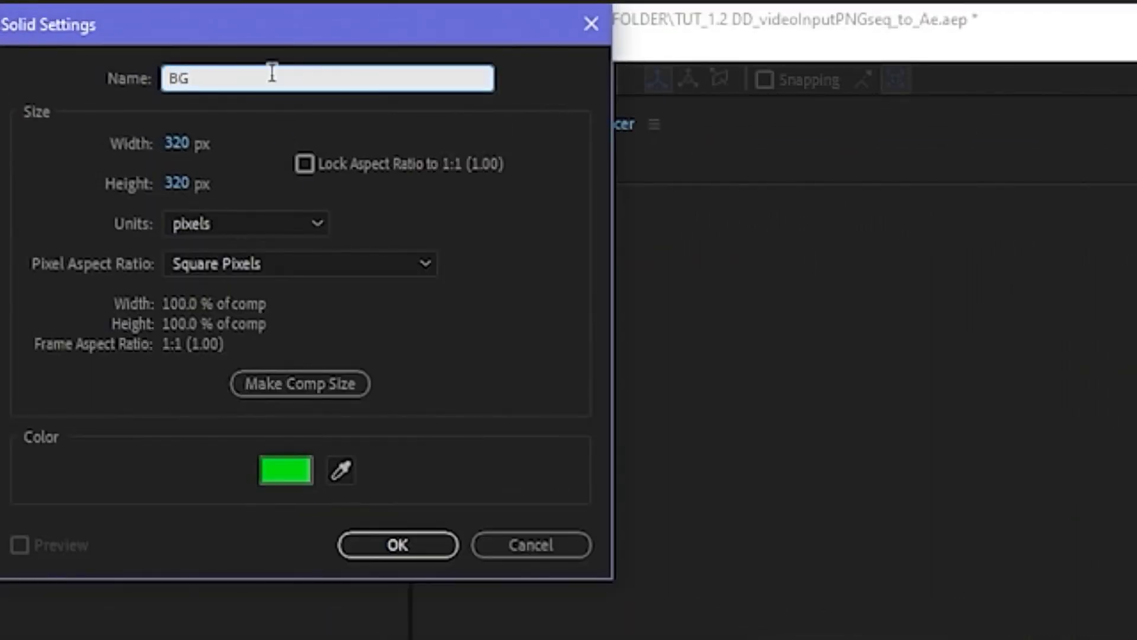
text(BG)
click(400, 542)
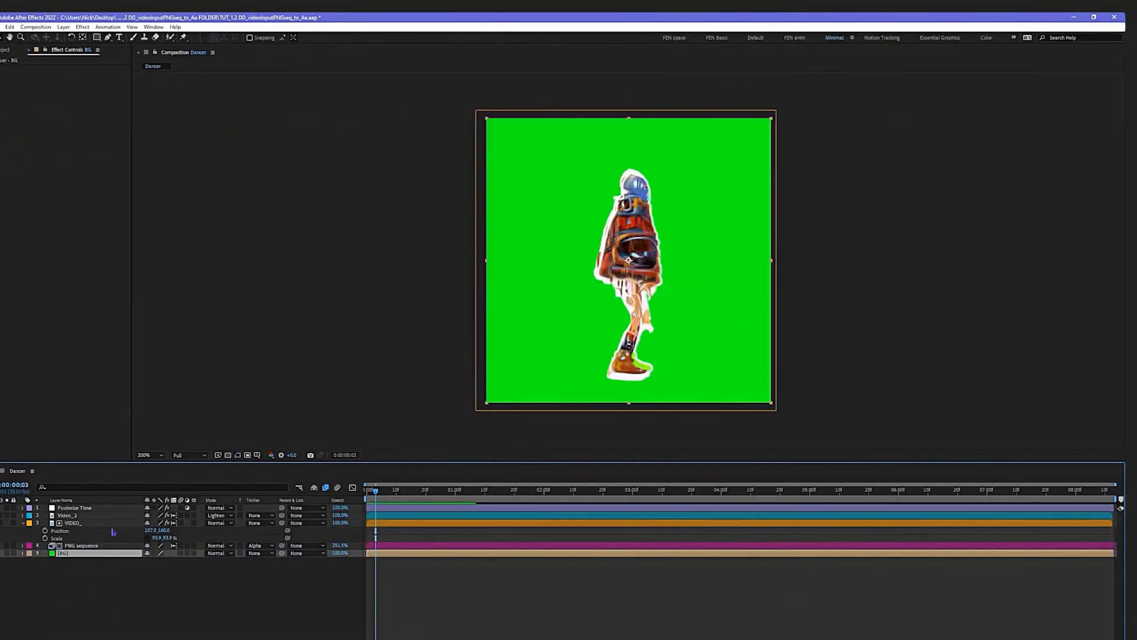
Apply a Fill effect to the BG layer and set its color to green
click(59, 341)
key(ctrl+space)
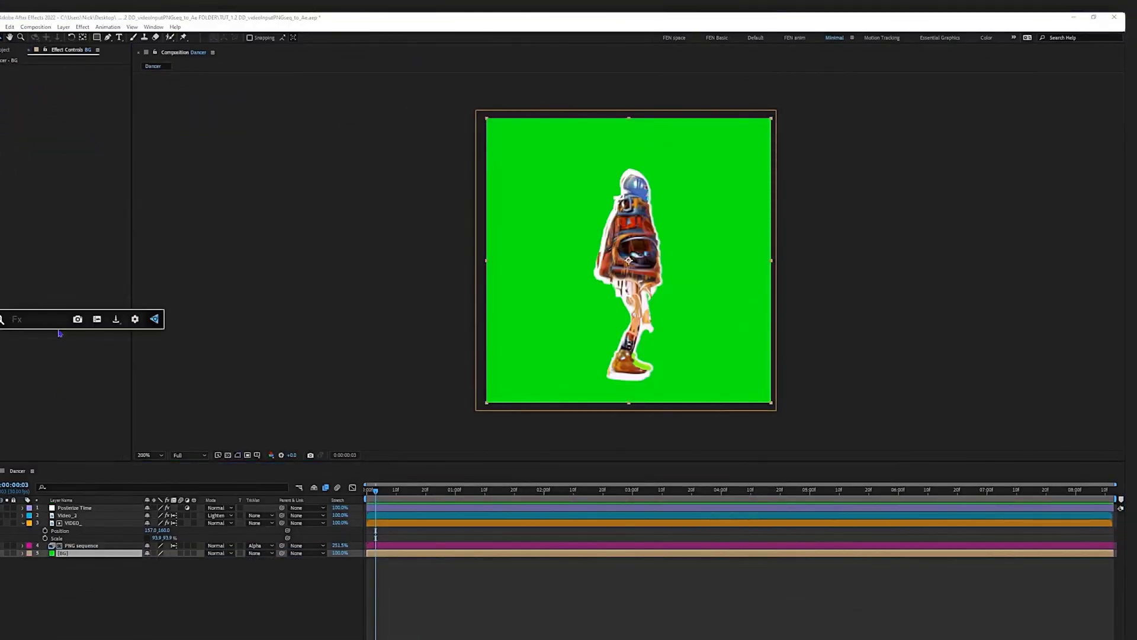
text(fill)
click(50, 345)
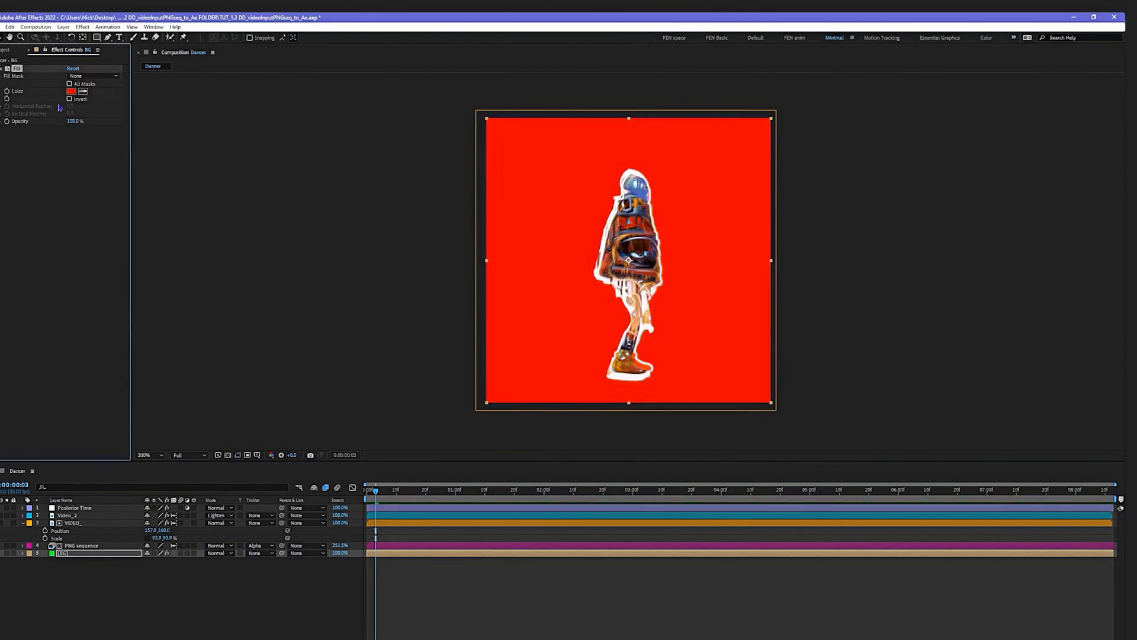
click(71, 92)
click(199, 481)
click(272, 410)
Apply Hue/Saturation to the BG layer with Colorize enabled, Colorize Saturation at 100 and Colorize Lightness at 20
key(ctrl+space)
text(hue)
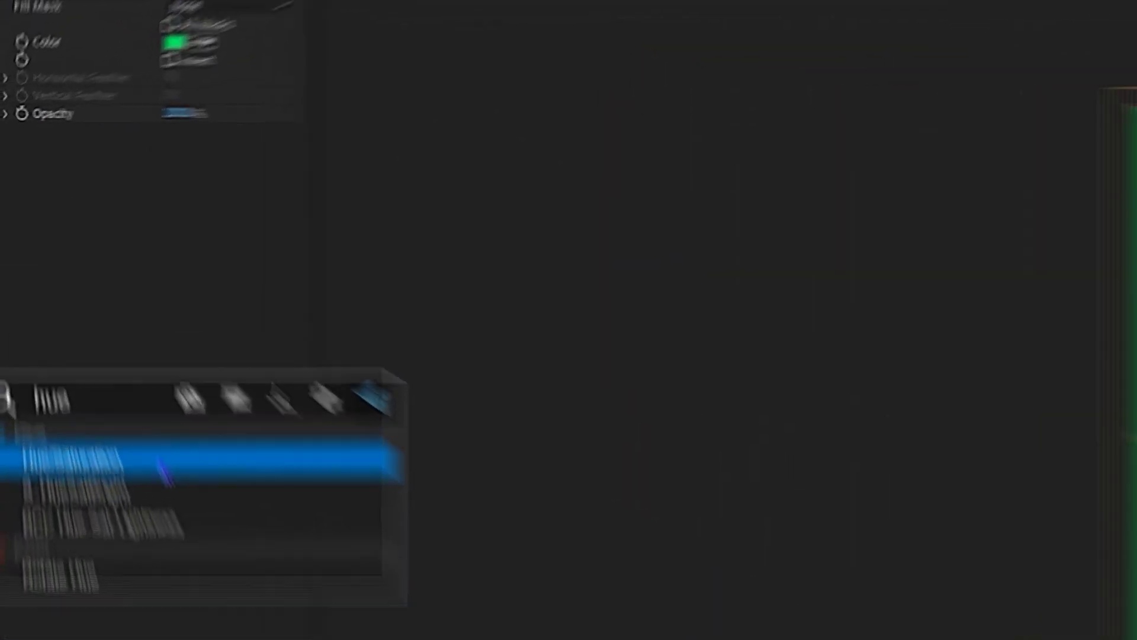
key(Return)
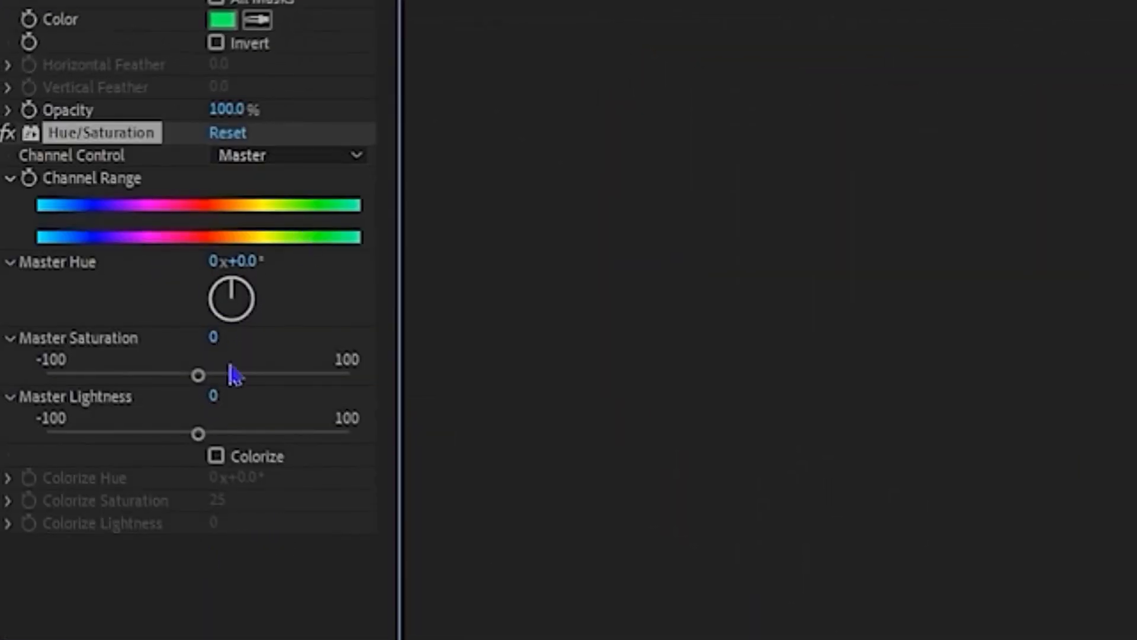
click(216, 457)
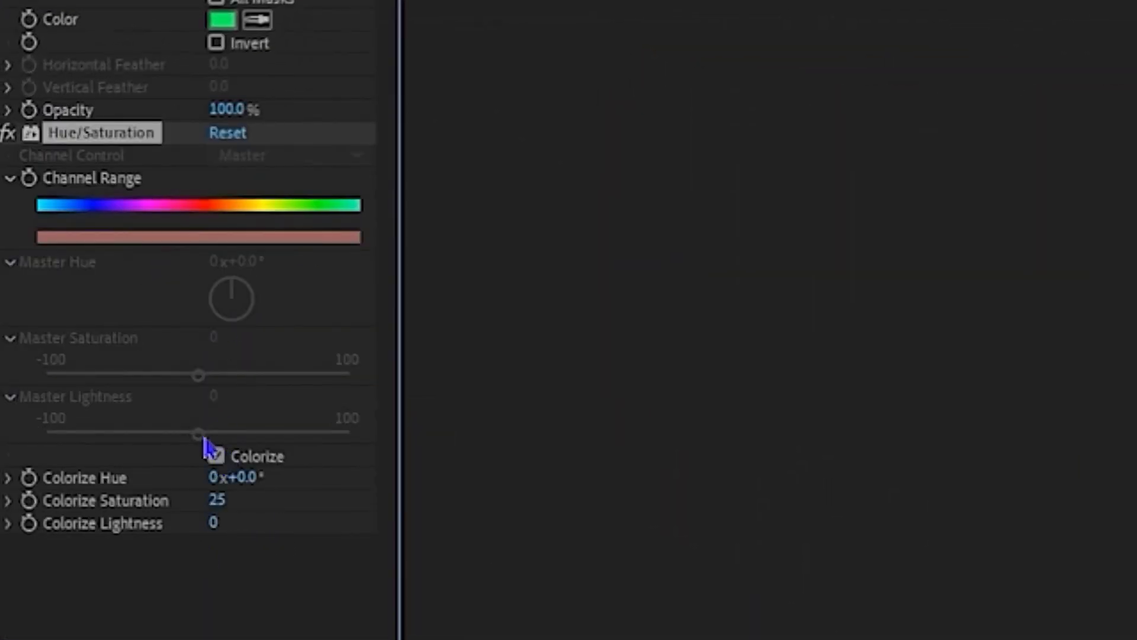
click(217, 501)
text(100)
key(Return)
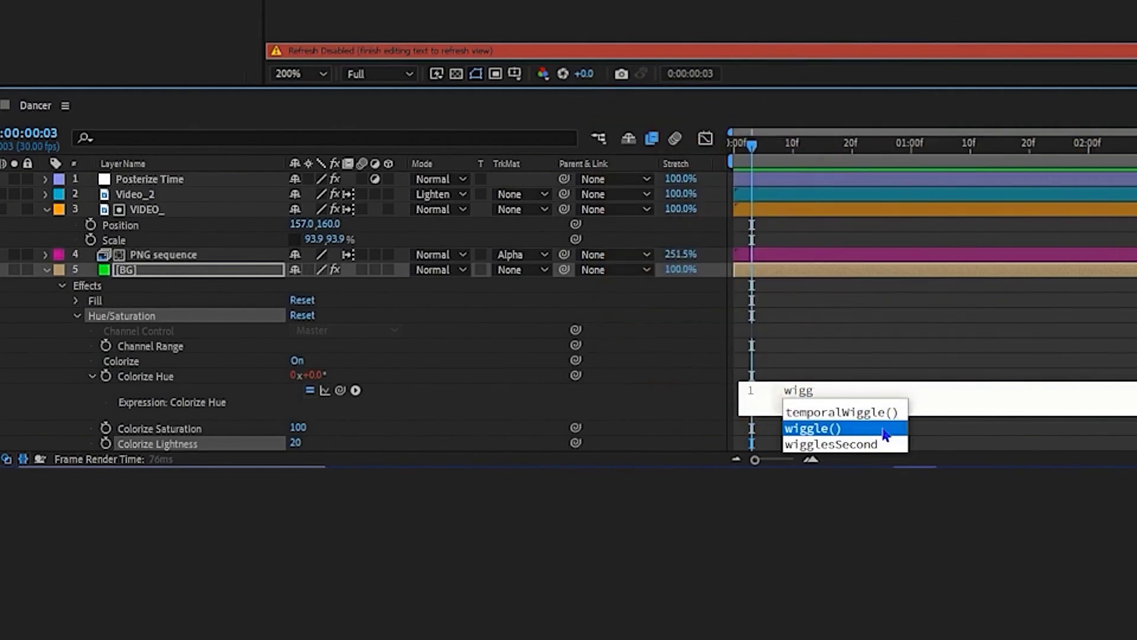
Try wiggle(5,500) as the Colorize Hue expression, preview it, and enter a time-based expression instead
key(Return)
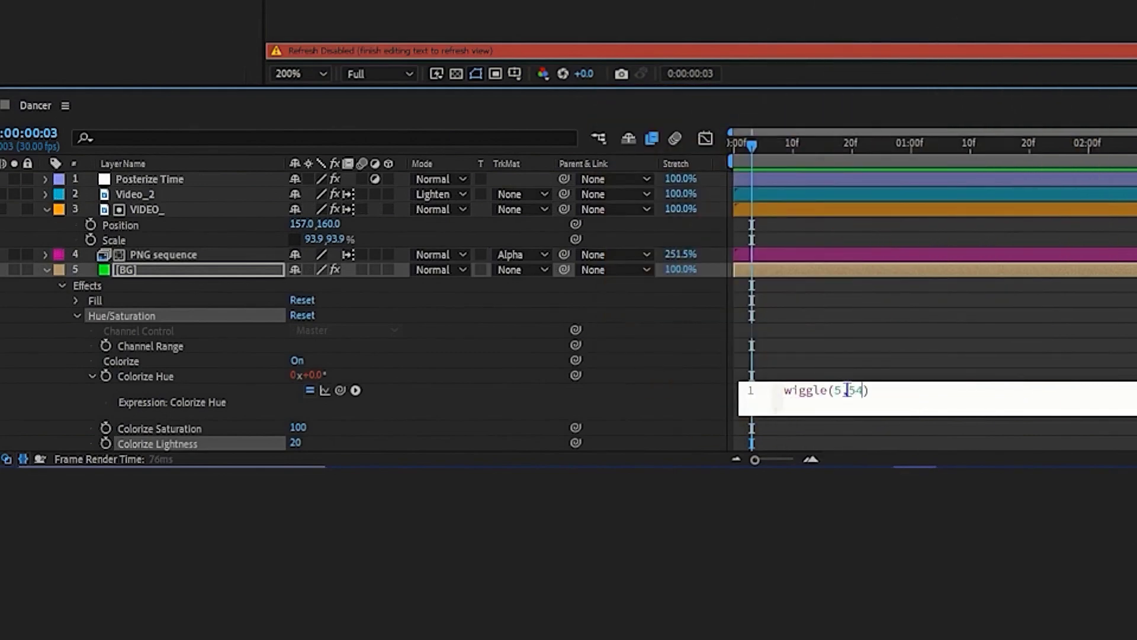
drag(750, 148, 715, 155)
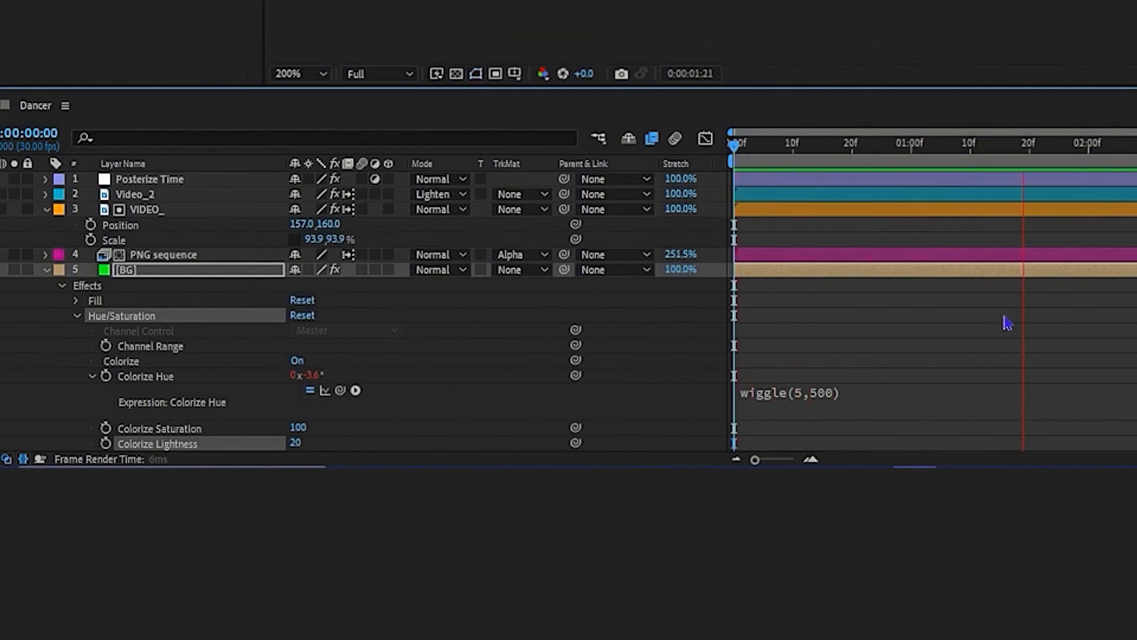
click(871, 390)
text(time)
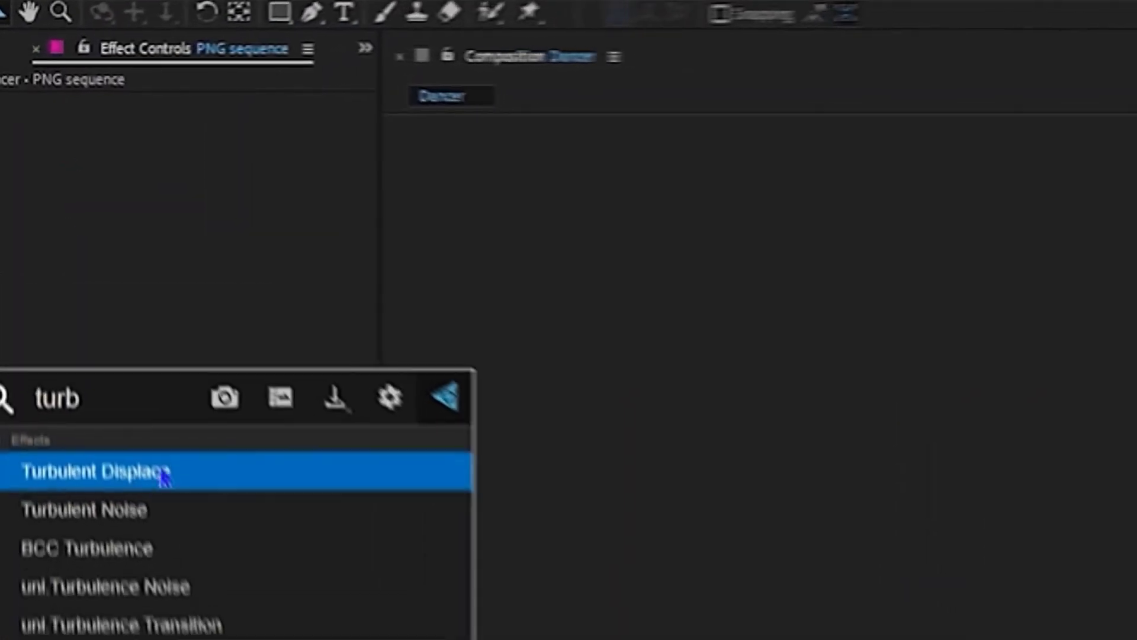
Give the PNG sequence layer Turbulent Displace with Amount 4, Offset 960, 540 and High antialiasing
click(158, 472)
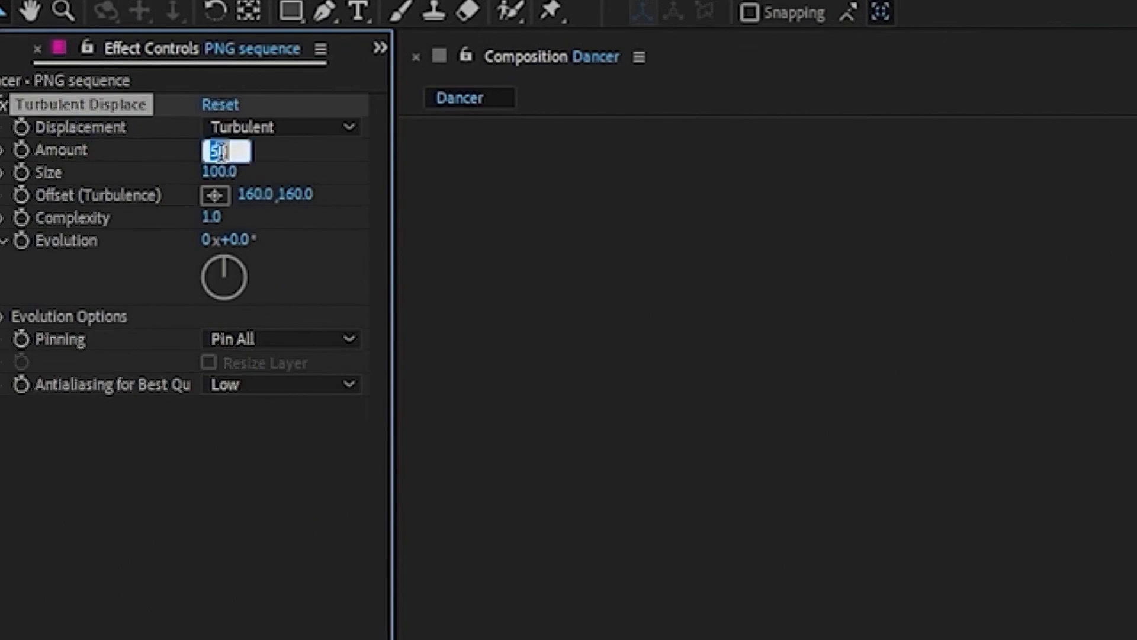
click(255, 193)
text(960)
key(Tab)
text(540)
key(Return)
click(284, 384)
click(313, 435)
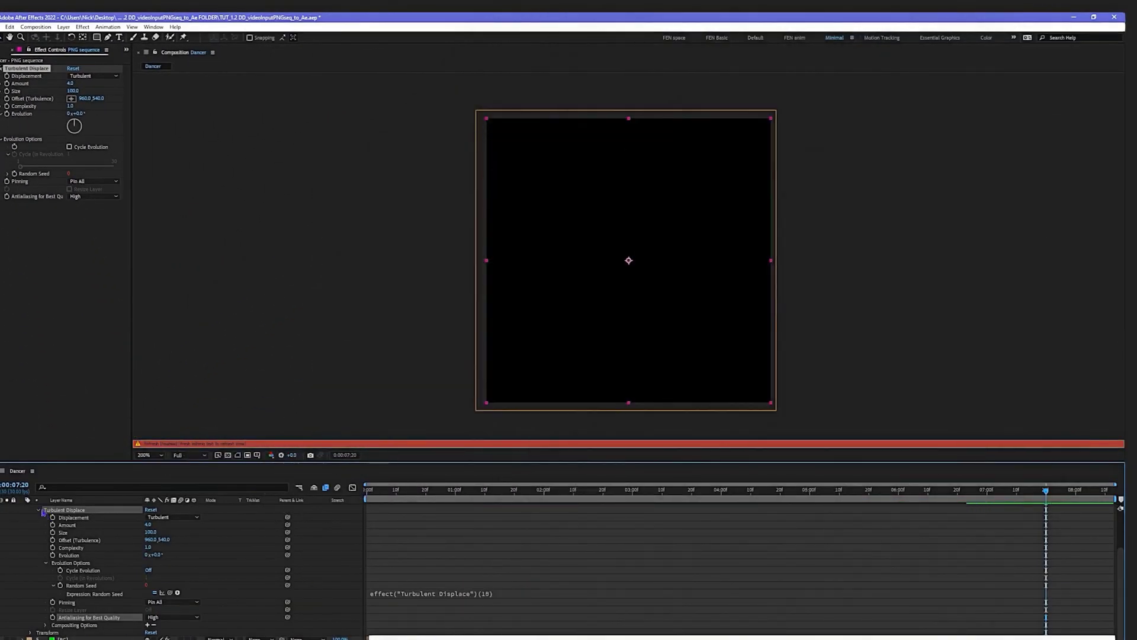
scroll(36, 511, up, 2)
click(71, 546)
key(e)
key(e)
click(518, 566)
text(time*)
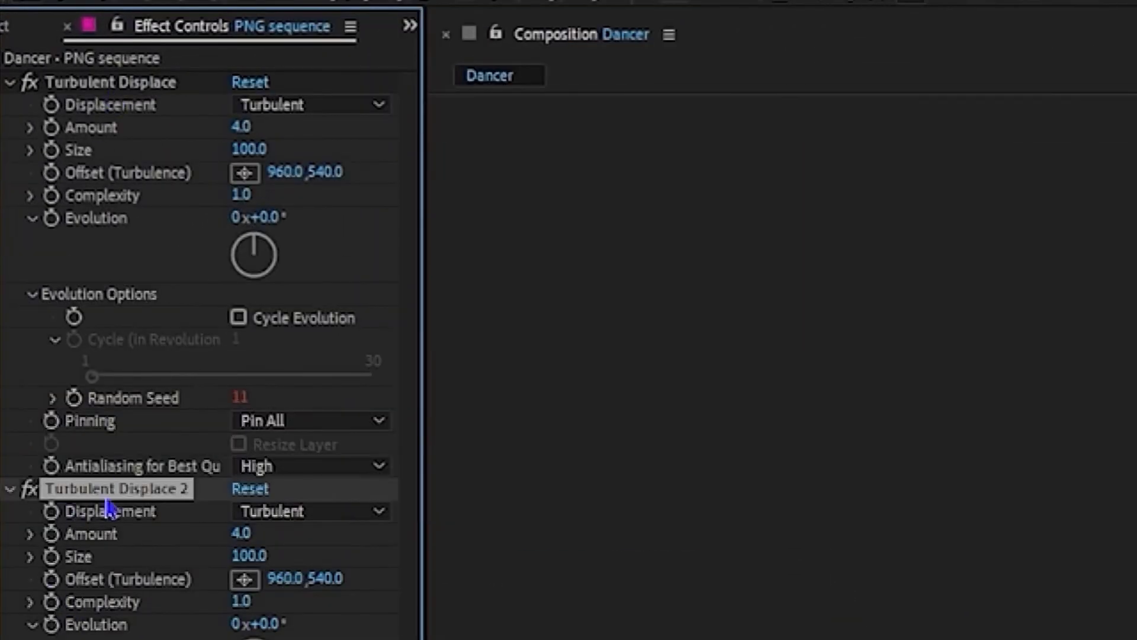
Set the second Turbulent Displace on the PNG sequence layer to Amount 30, Size 2 and Complexity 2
click(243, 534)
text(3)
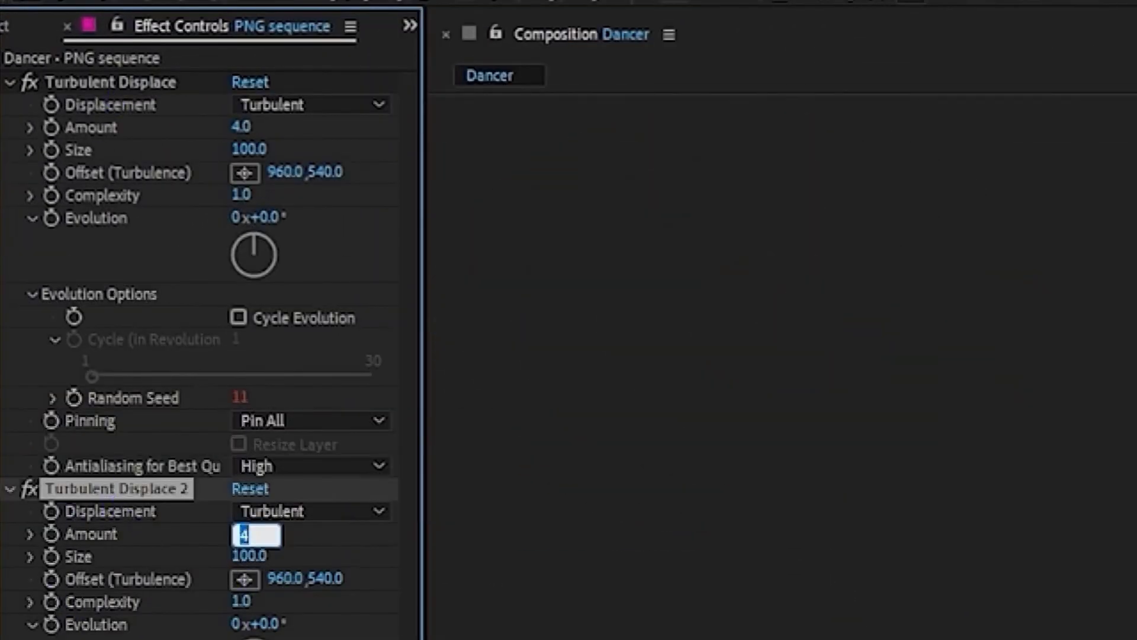
text(0)
click(253, 551)
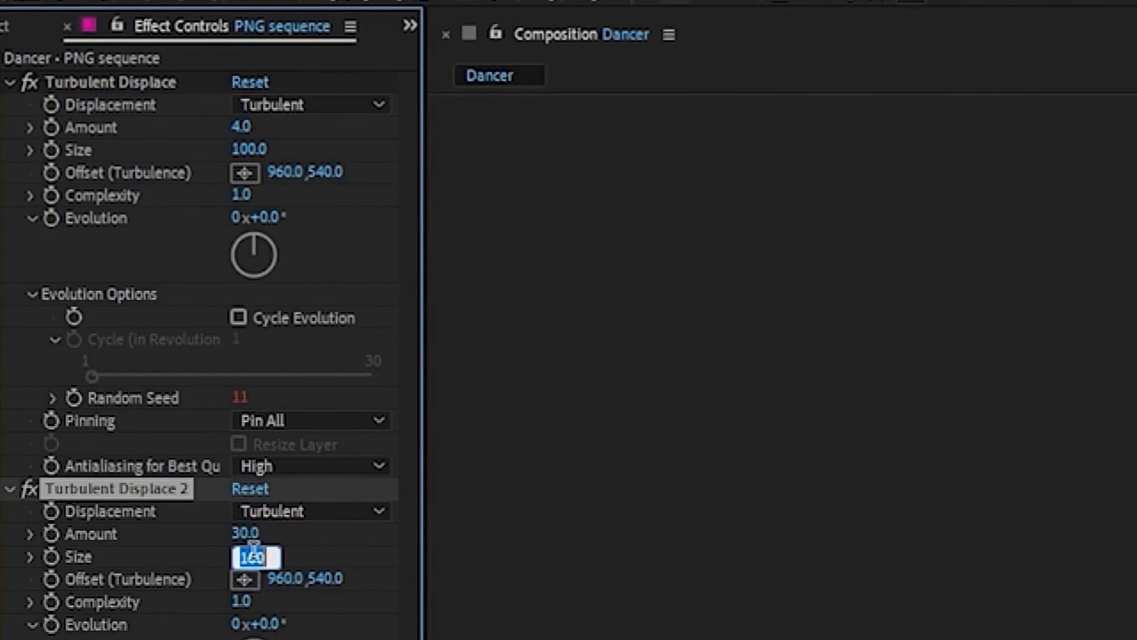
click(244, 602)
text(2)
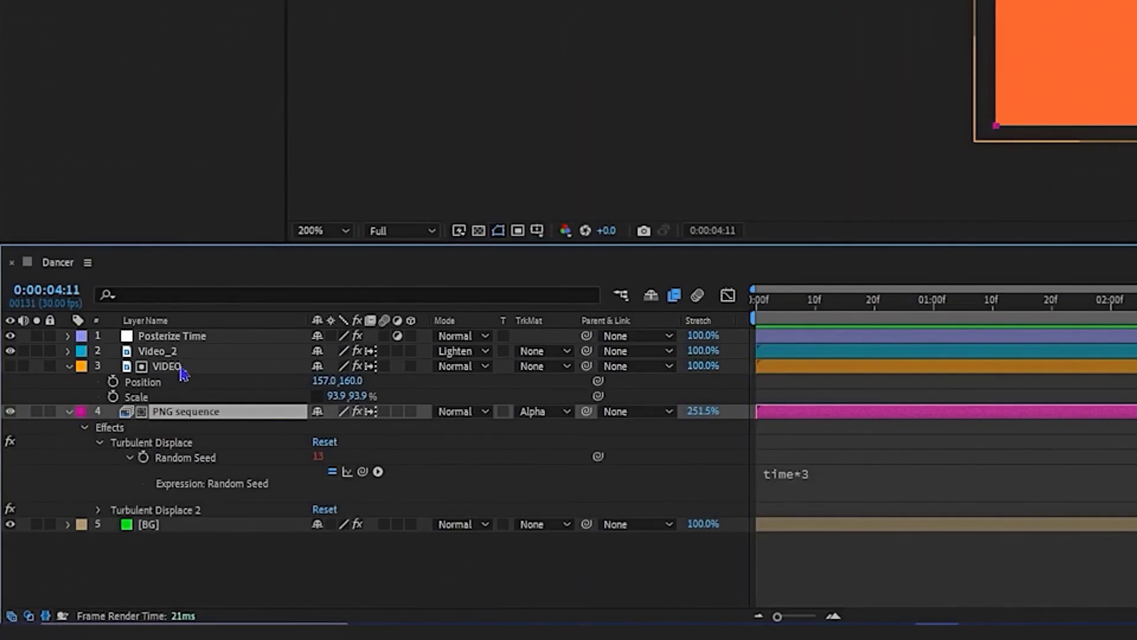
Rename the VIDEO_ layer as VIDEO_matte
click(183, 373)
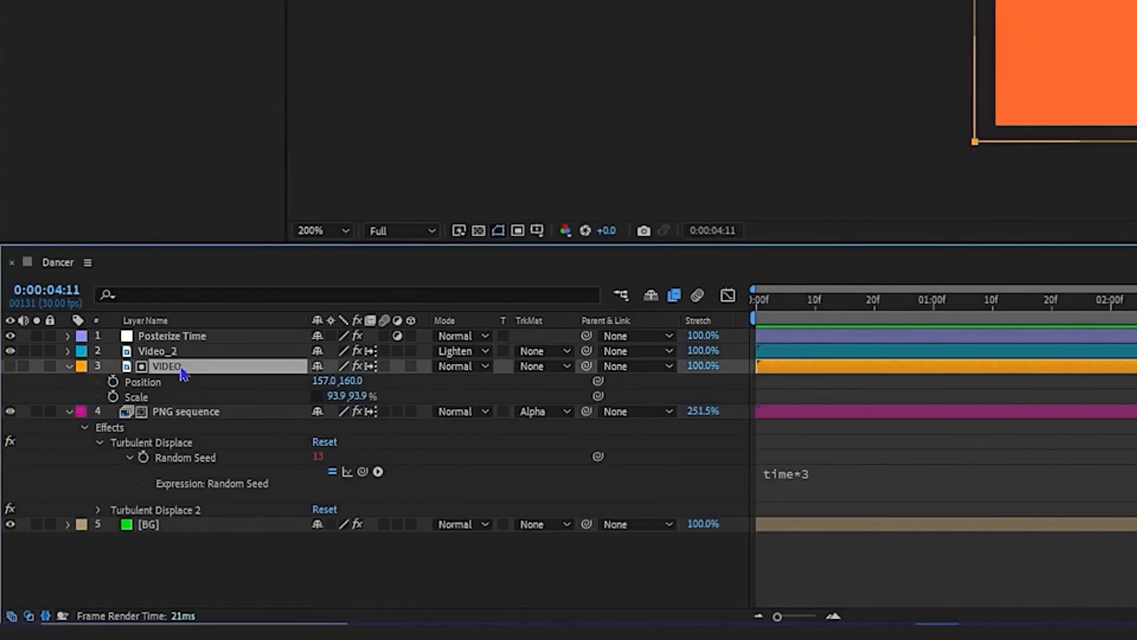
key(Return)
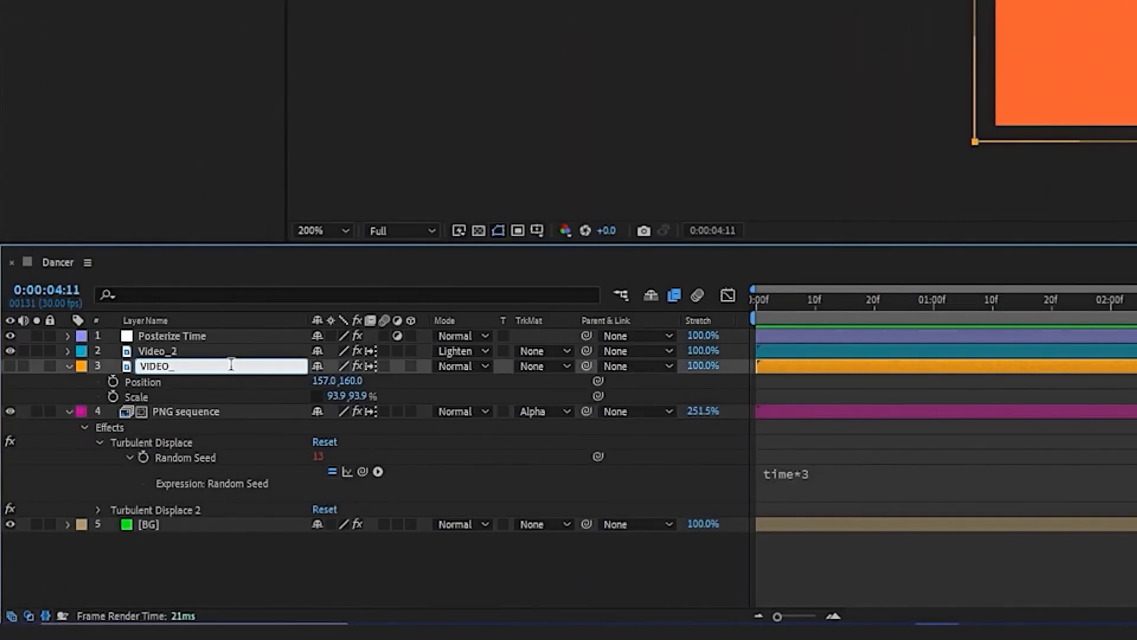
text(matte)
key(Return)
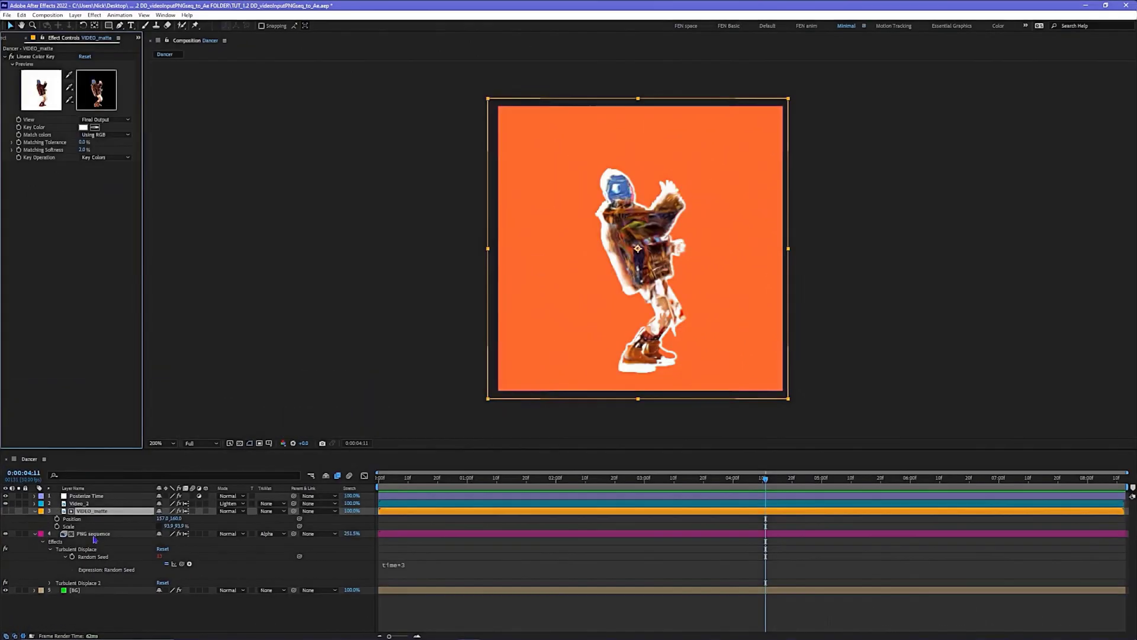
Copy the first Turbulent Displace effect from the PNG sequence layer to the VIDEO_matte layer
click(187, 412)
click(38, 57)
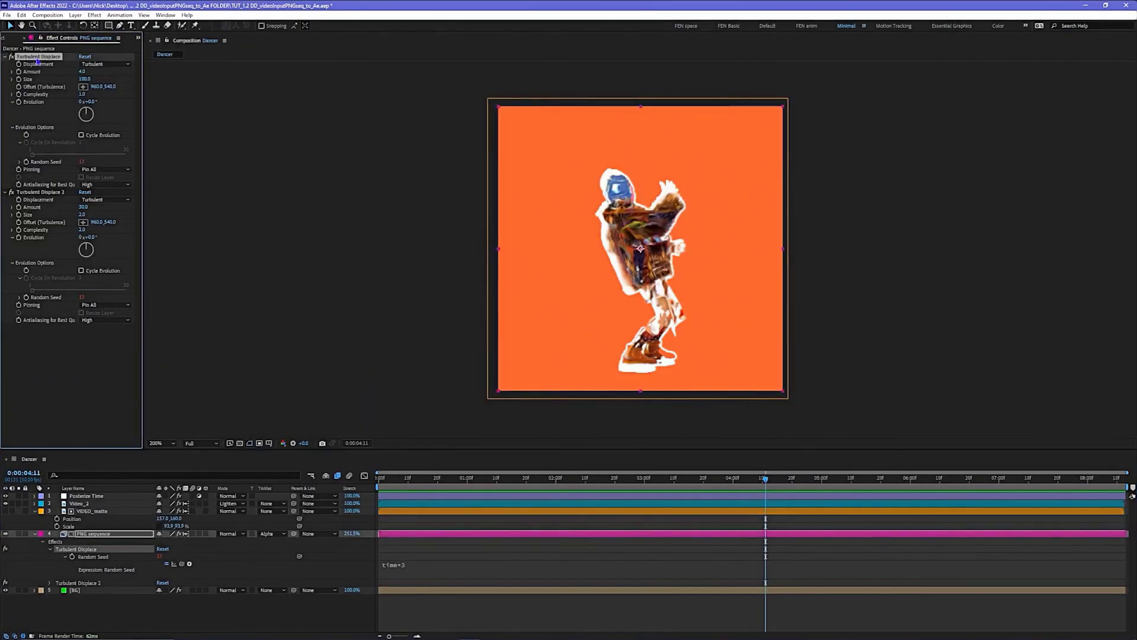
click(102, 512)
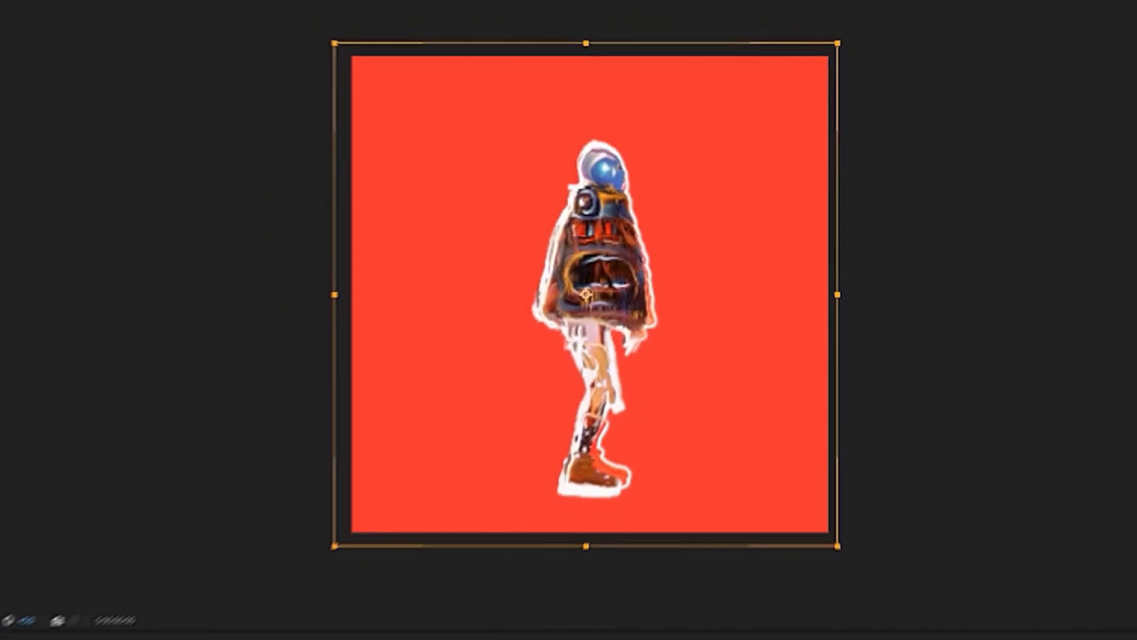
Apply the Echo effect to the VIDEO_matte layer with its Echo Operator set to Blend
text(echo)
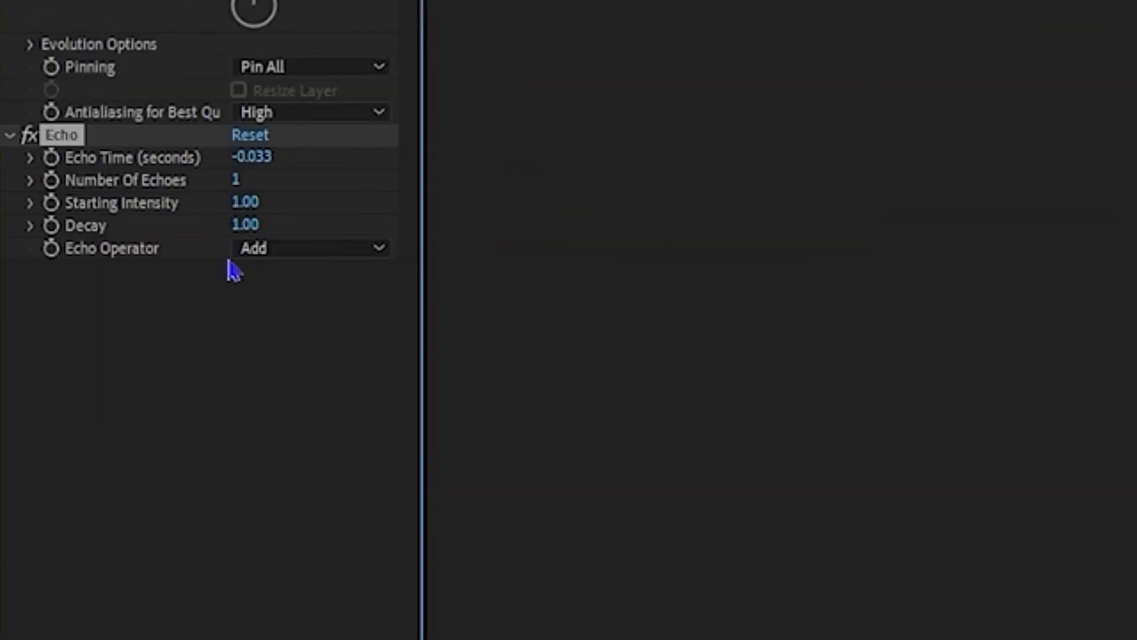
click(298, 248)
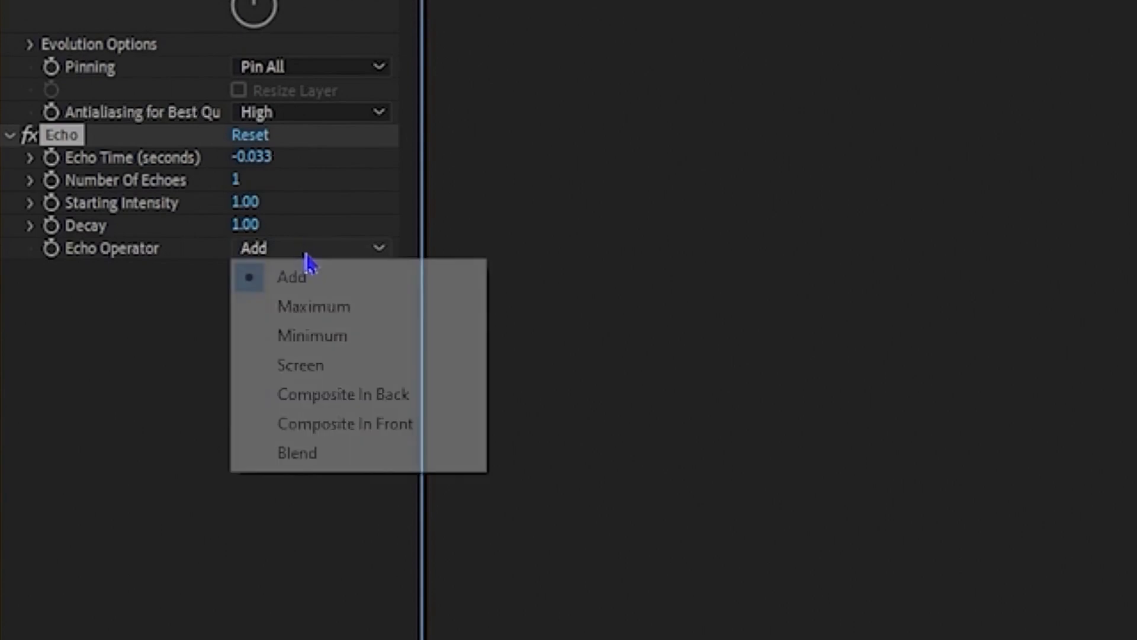
click(312, 453)
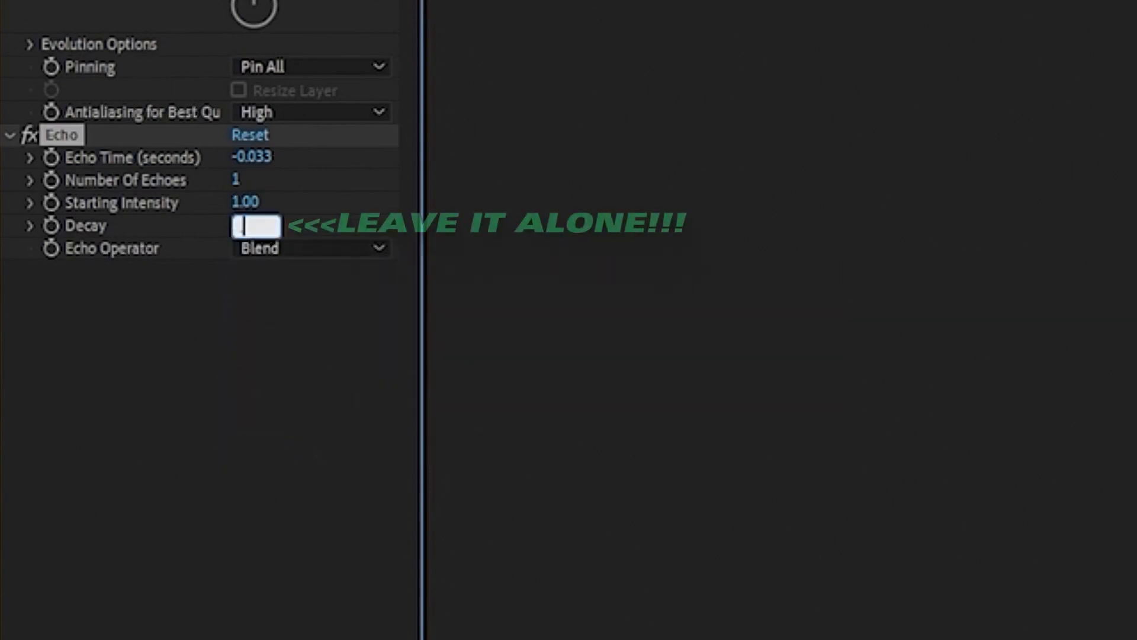
Set the Echo effect's Starting Intensity to 0.94, Decay to 1, Number Of Echoes to 4 and Echo Time to -0.066 seconds
text(94)
click(241, 311)
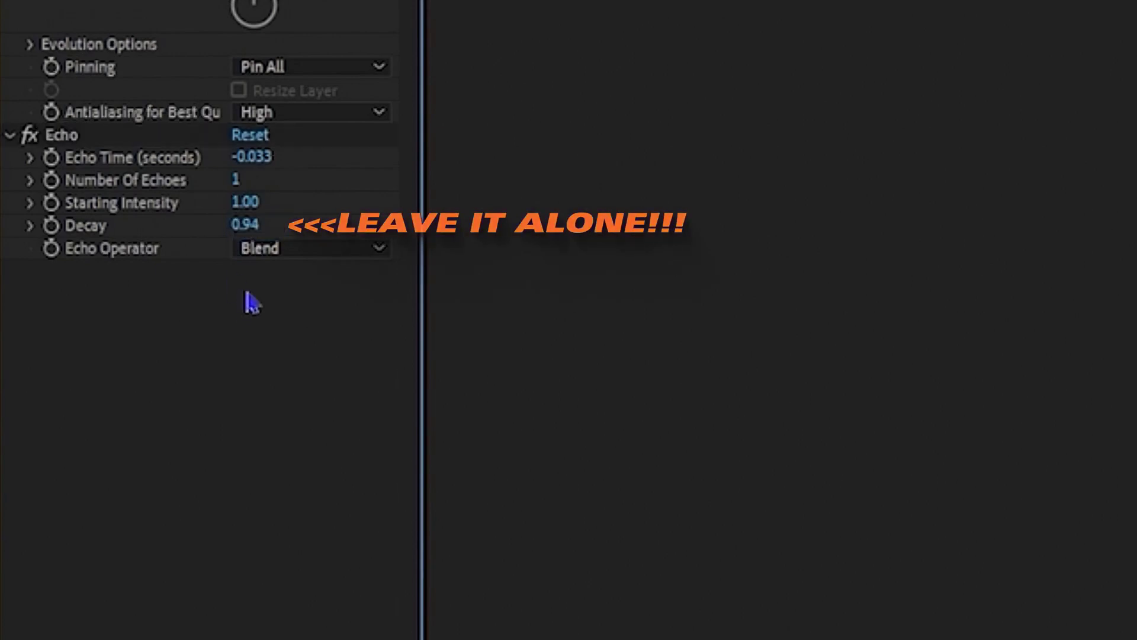
click(252, 203)
text(0.84)
key(Return)
click(242, 225)
text(1)
click(261, 177)
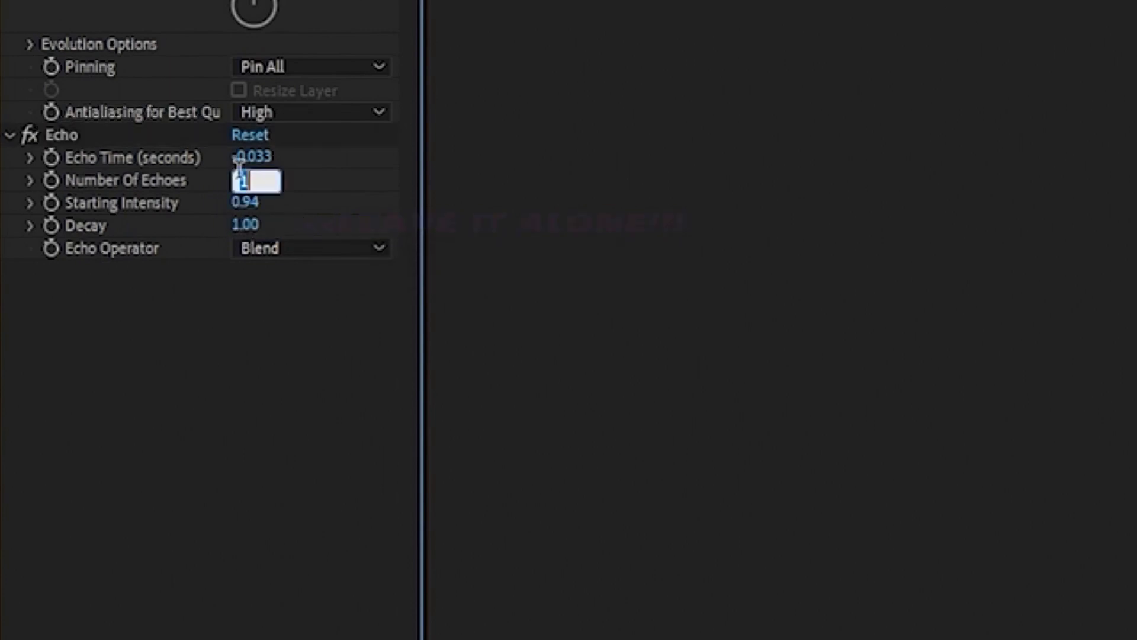
key(Return)
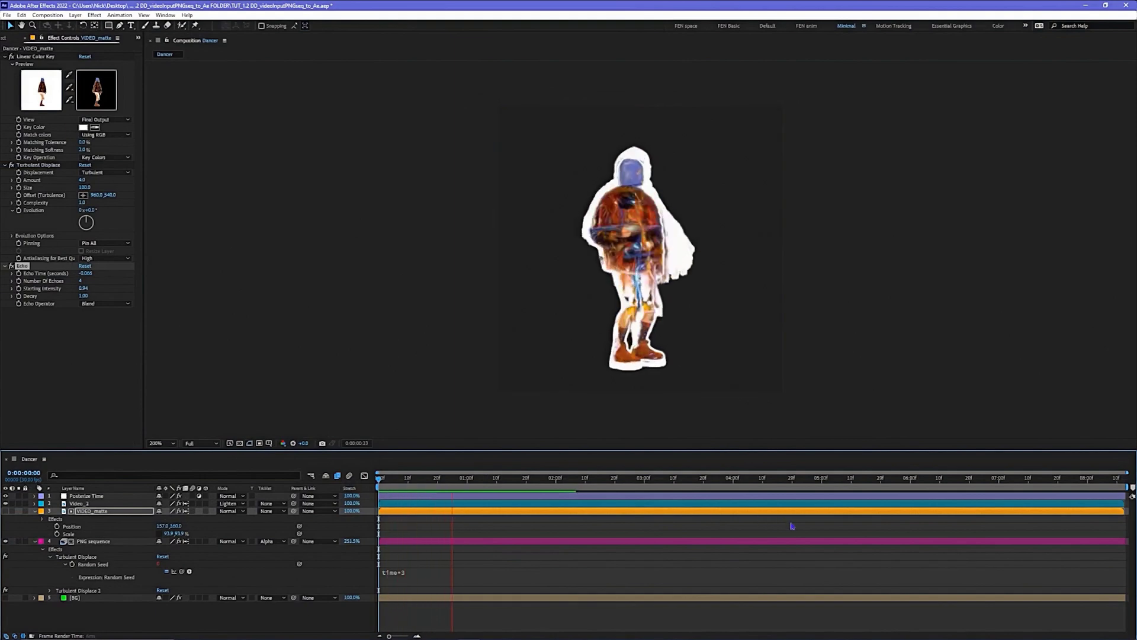
Set the Echo's Effect Opacity to 80% in the VIDEO_matte layer's compositing options and play back the composition
key(space)
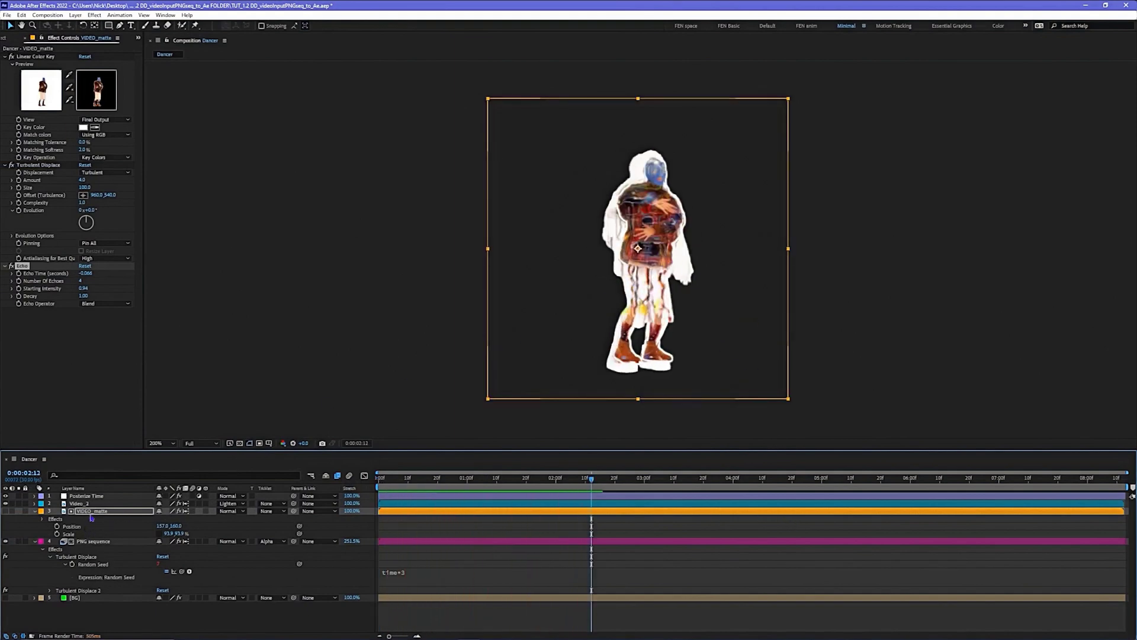
key(e)
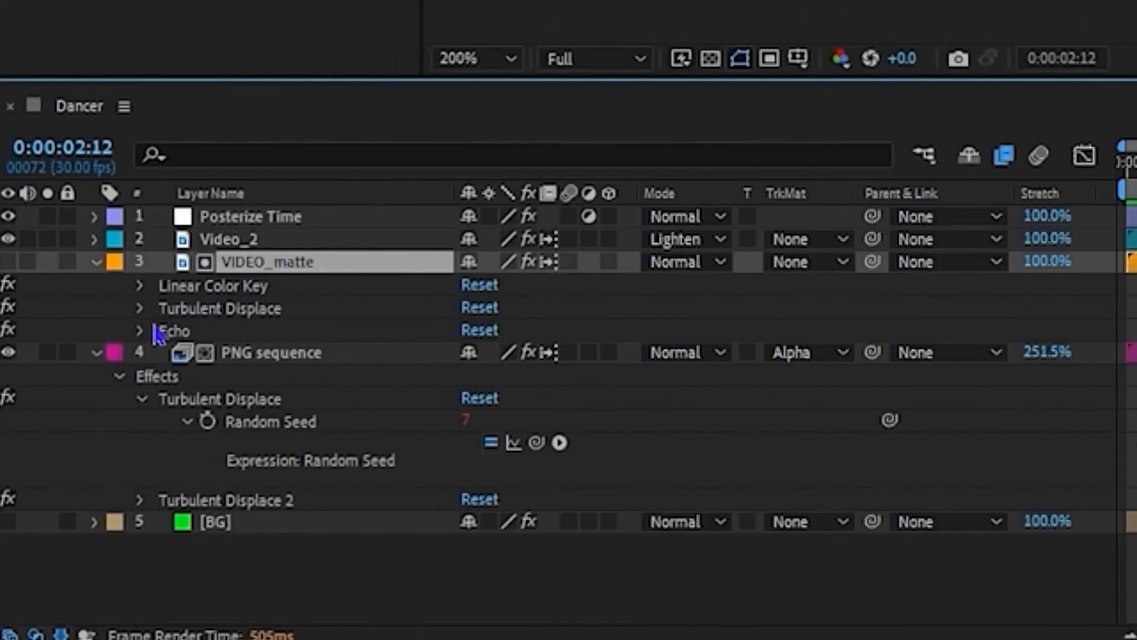
click(141, 330)
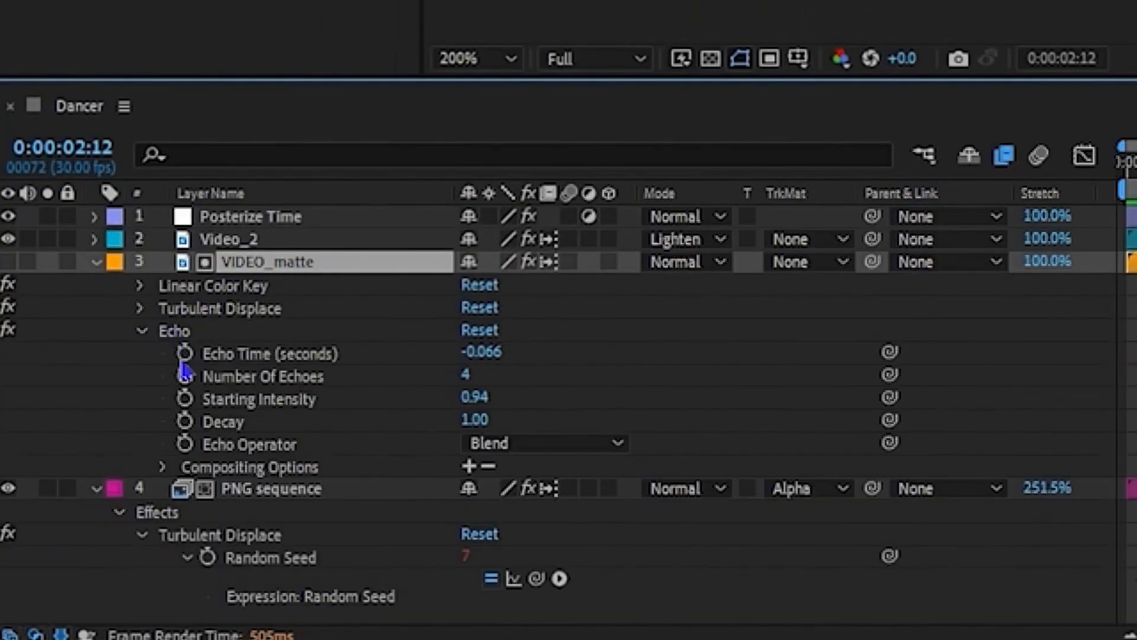
click(165, 468)
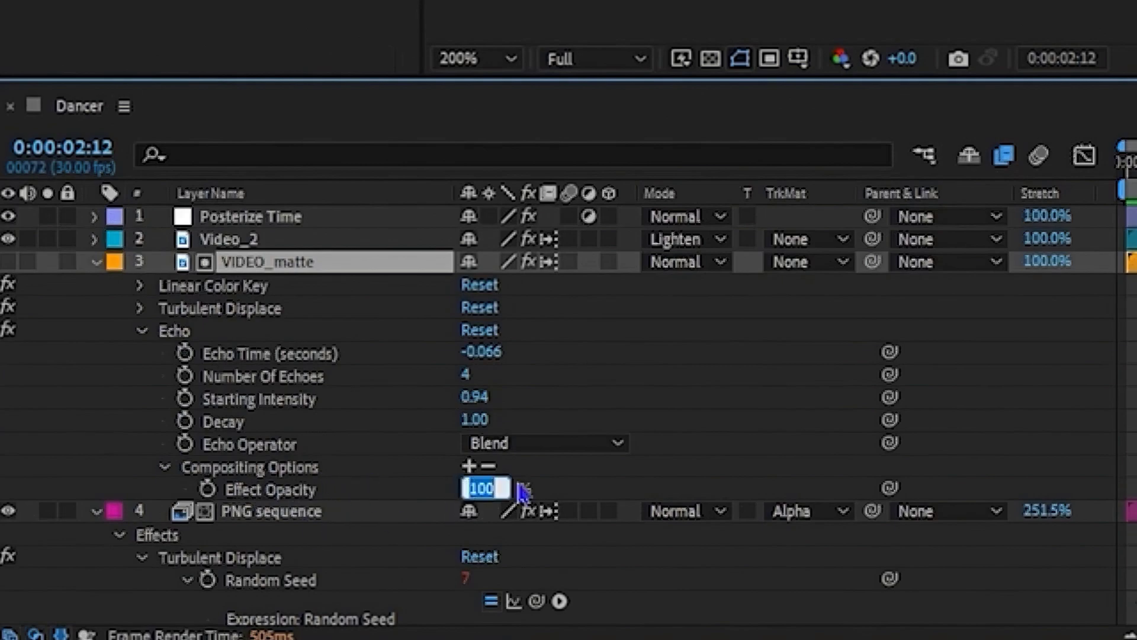
key(Return)
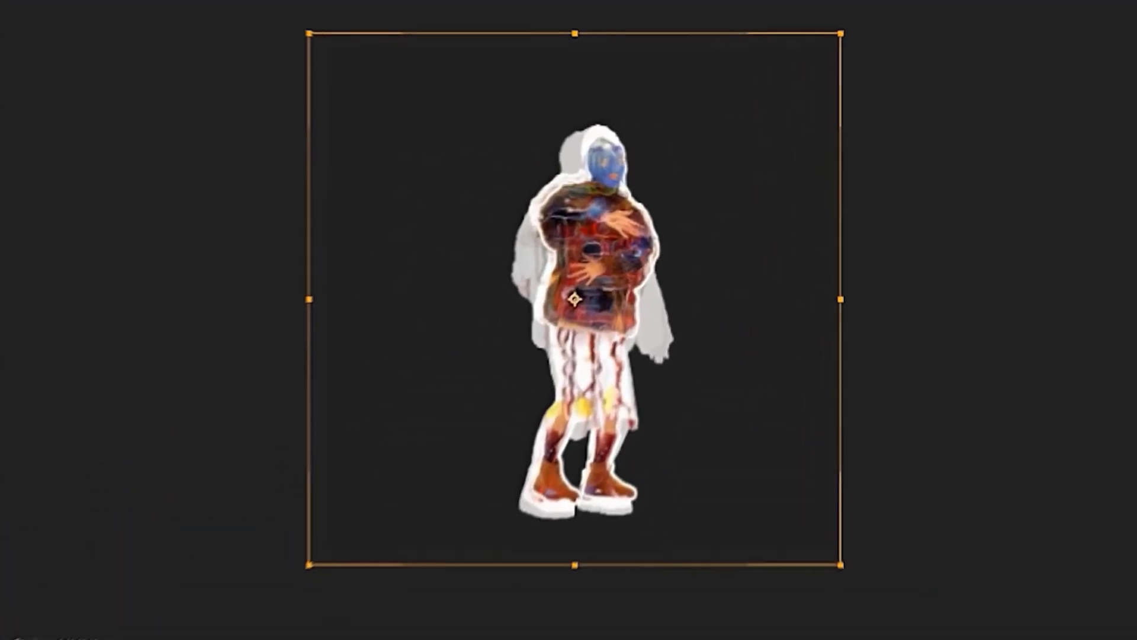
key(space)
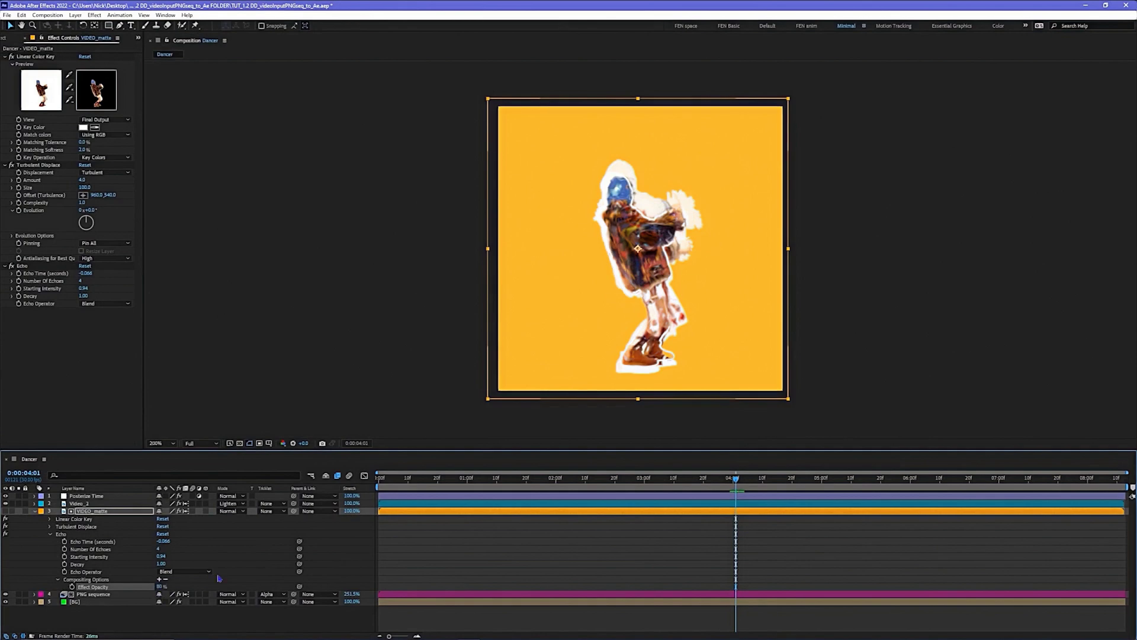
key(space)
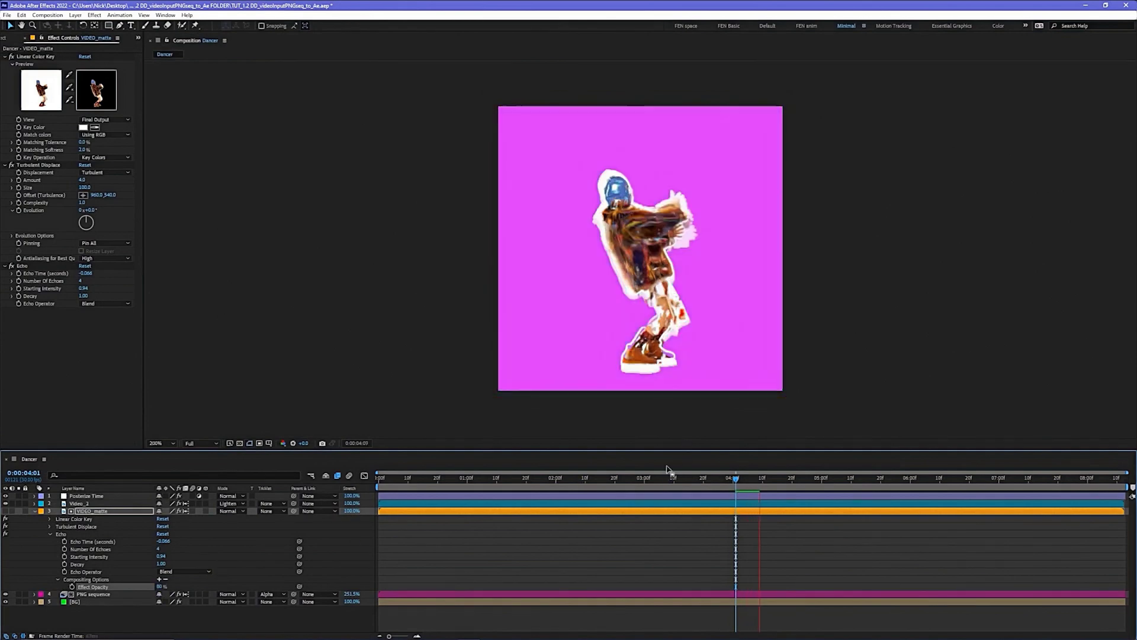
key(space)
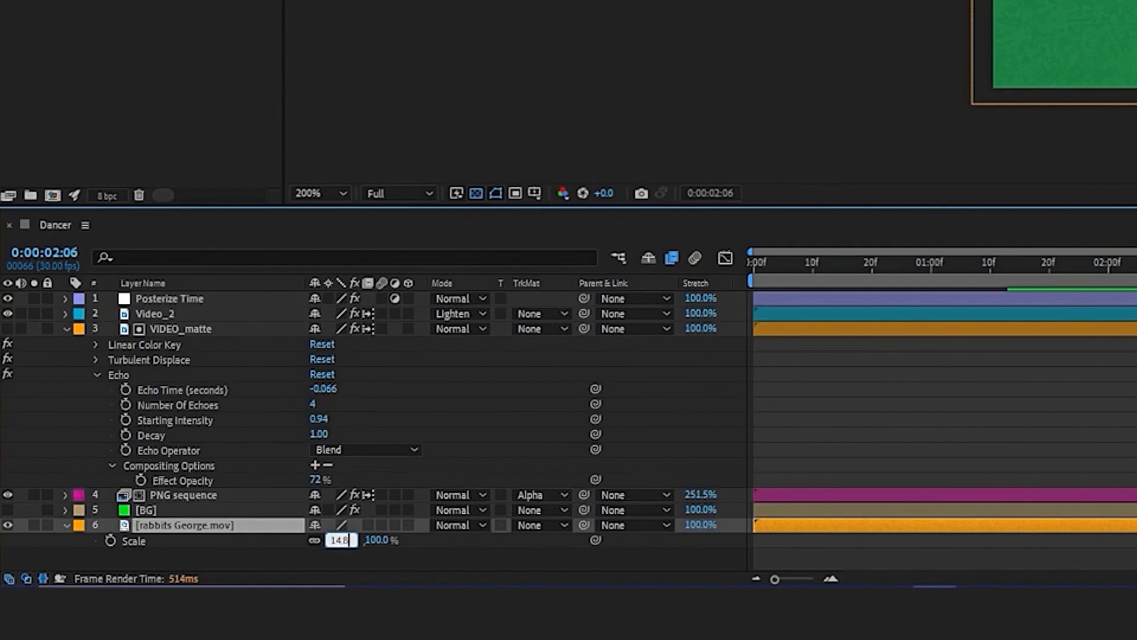
Scale the rabbits George.mov layer to 14.8%, set its X position to 105 and play the composition from the start
key(Return)
click(272, 528)
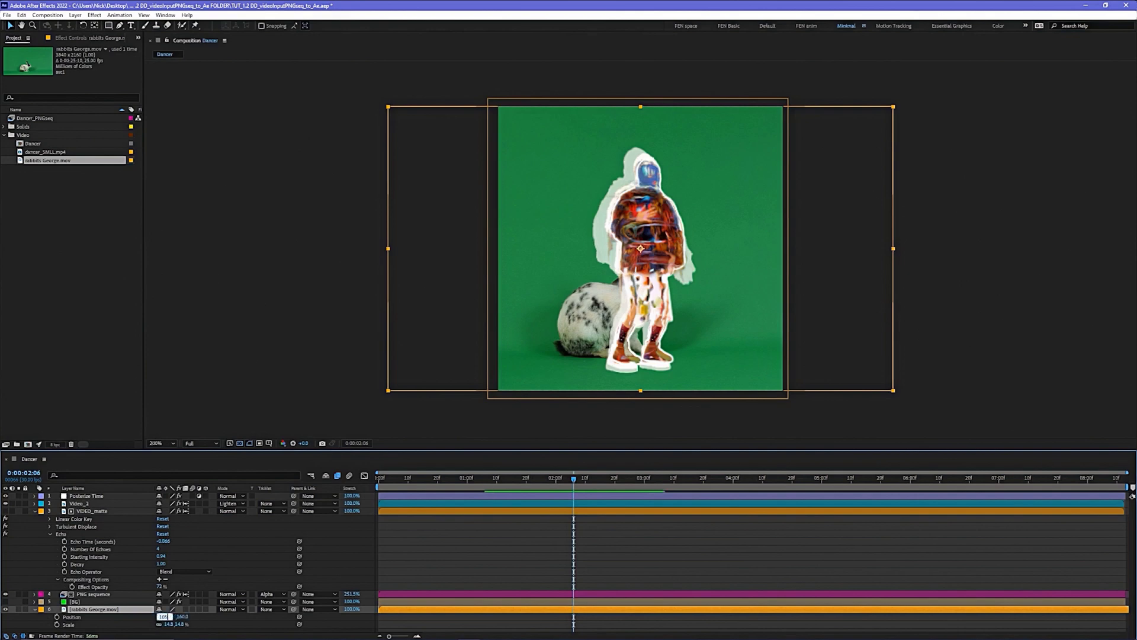
text(105)
key(Return)
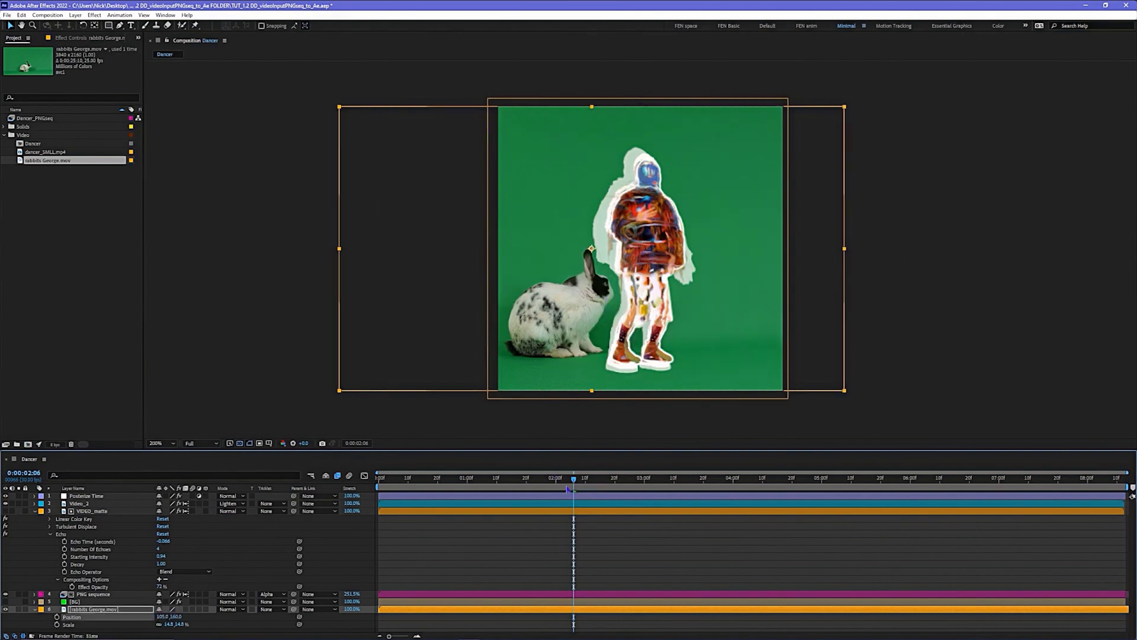
drag(571, 479, 377, 479)
key(space)
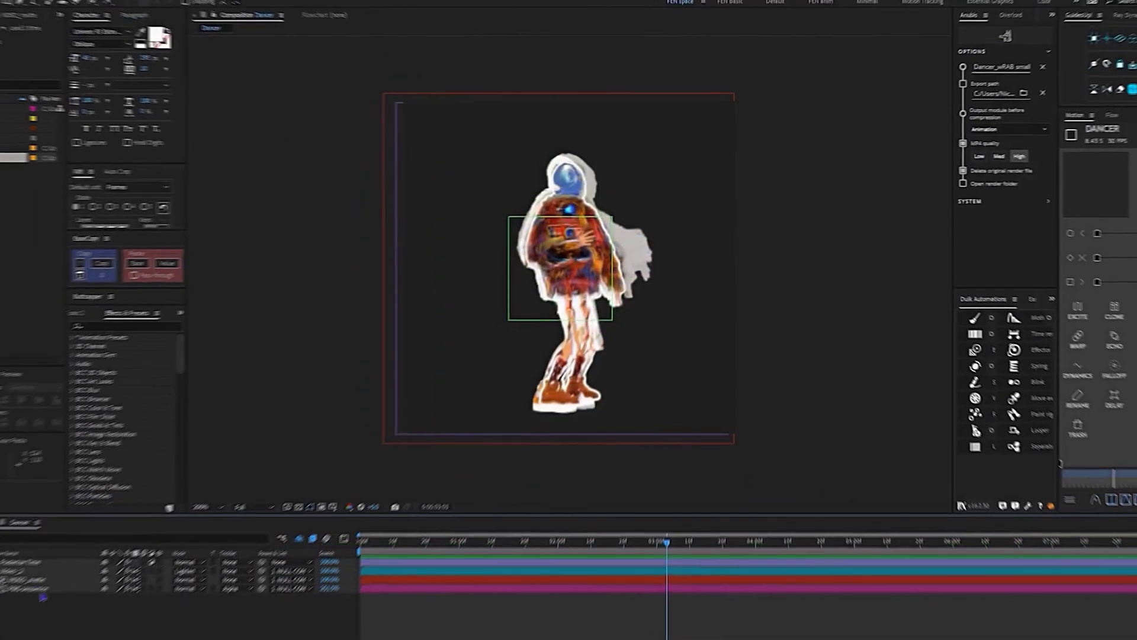
Pre-compose the Video_2, VIDEO_matte and PNG sequence layers into a new composition named Upscale
click(103, 527)
shift+click(128, 529)
right_click(130, 528)
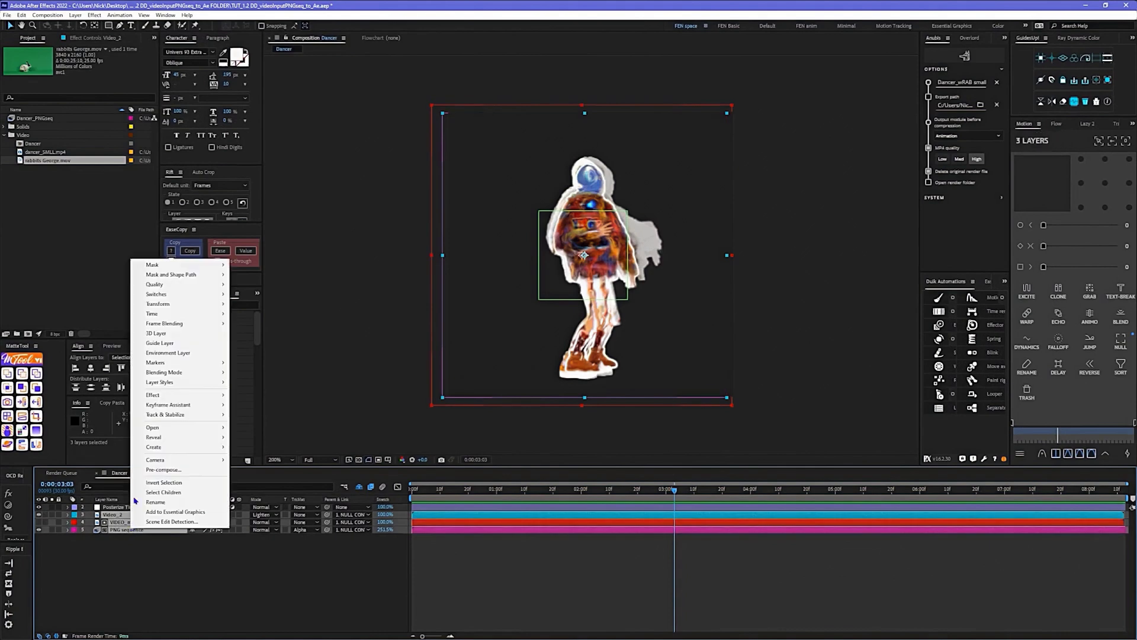
click(163, 469)
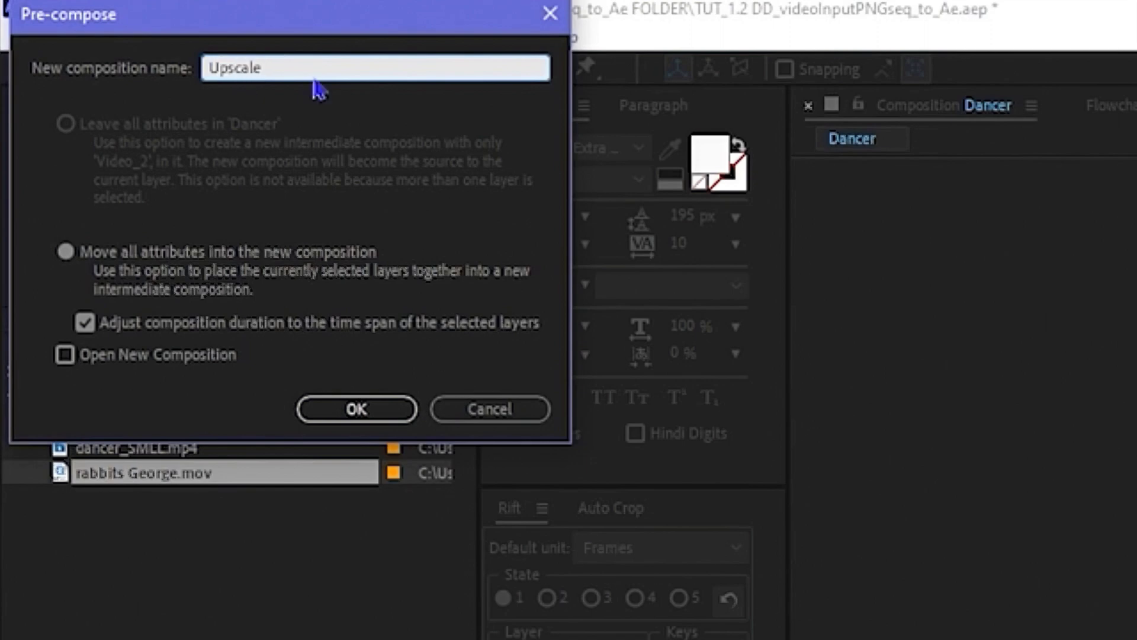
key(Return)
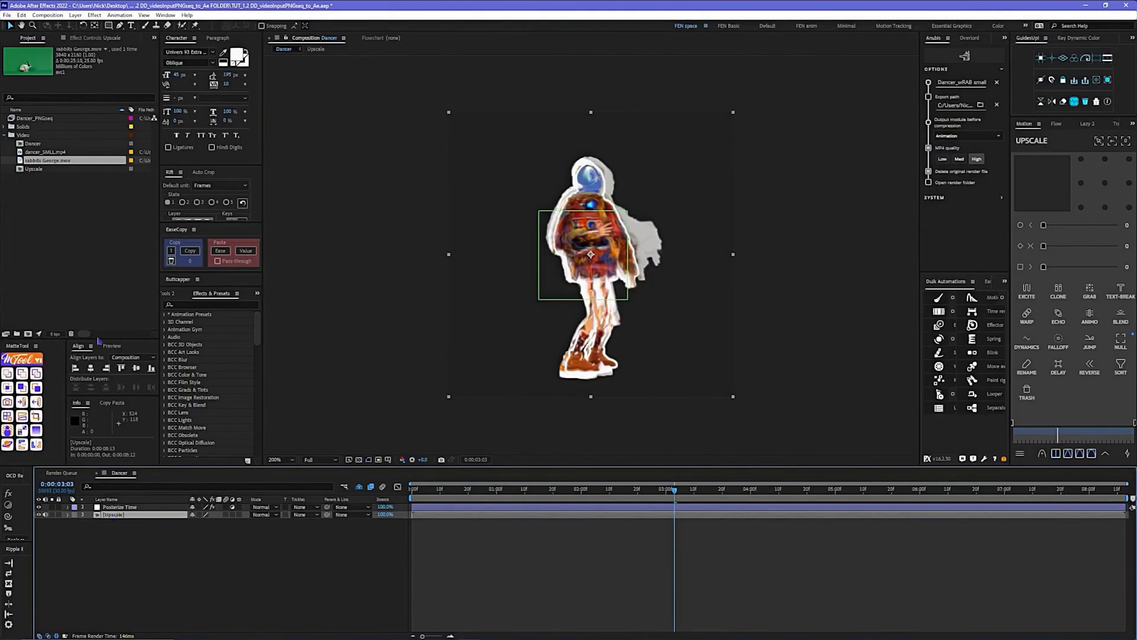
Resize the Dancer composition to 1080 x 1080 px
click(103, 38)
click(48, 15)
click(65, 37)
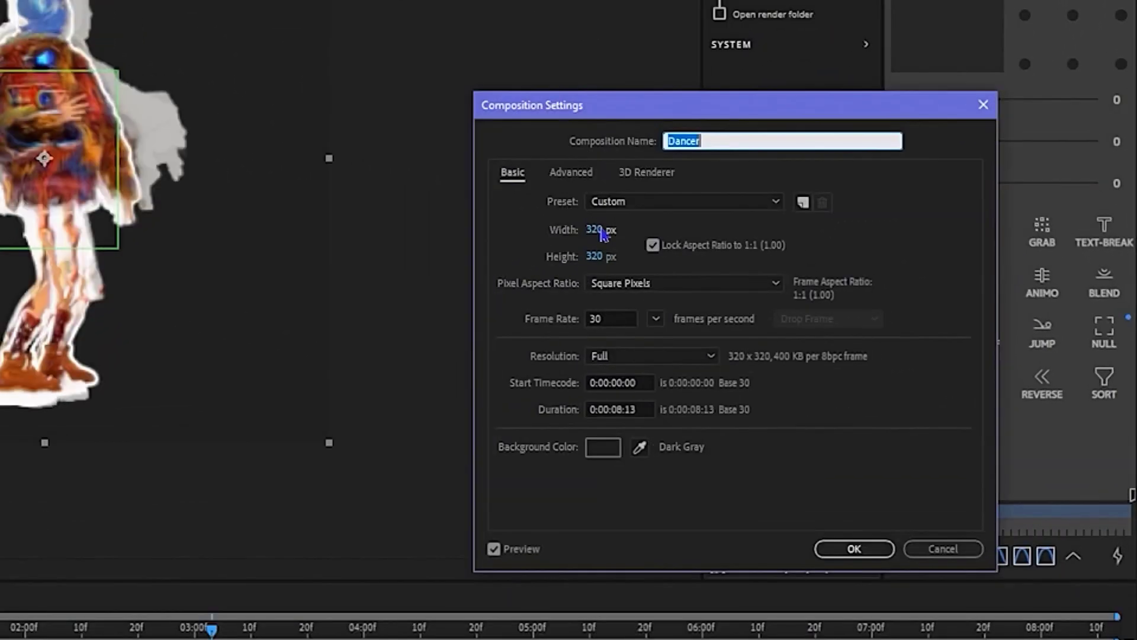
click(603, 235)
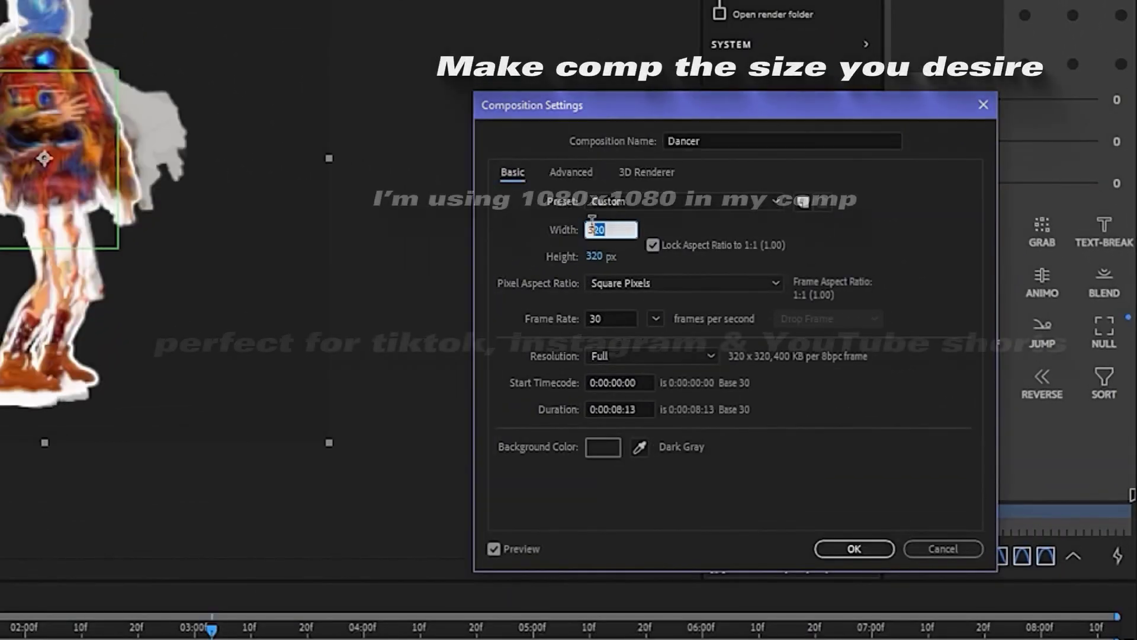
text(1080)
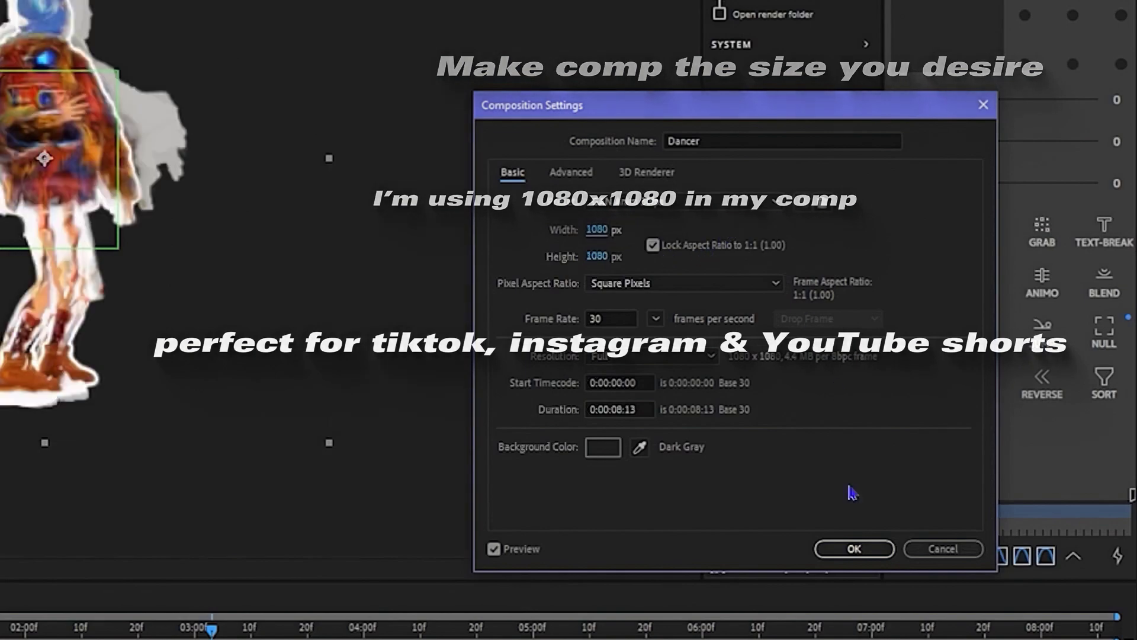
click(863, 550)
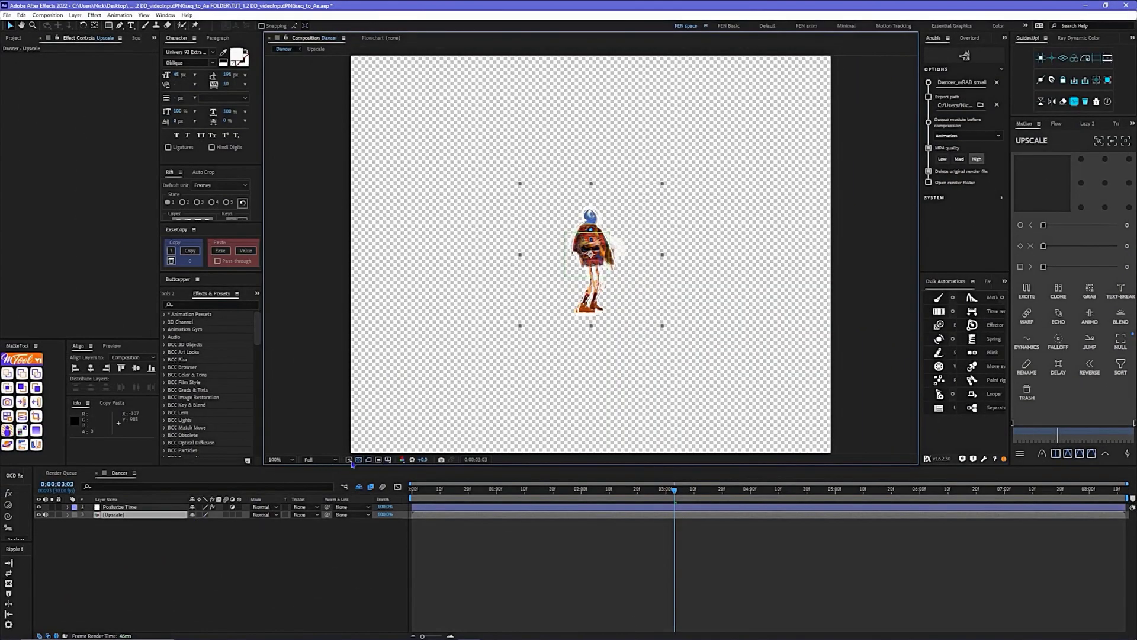
Apply Detail-preserving Upscale to the Upscale layer with Scale at 300% and Alpha set to Detail-preserving
click(359, 460)
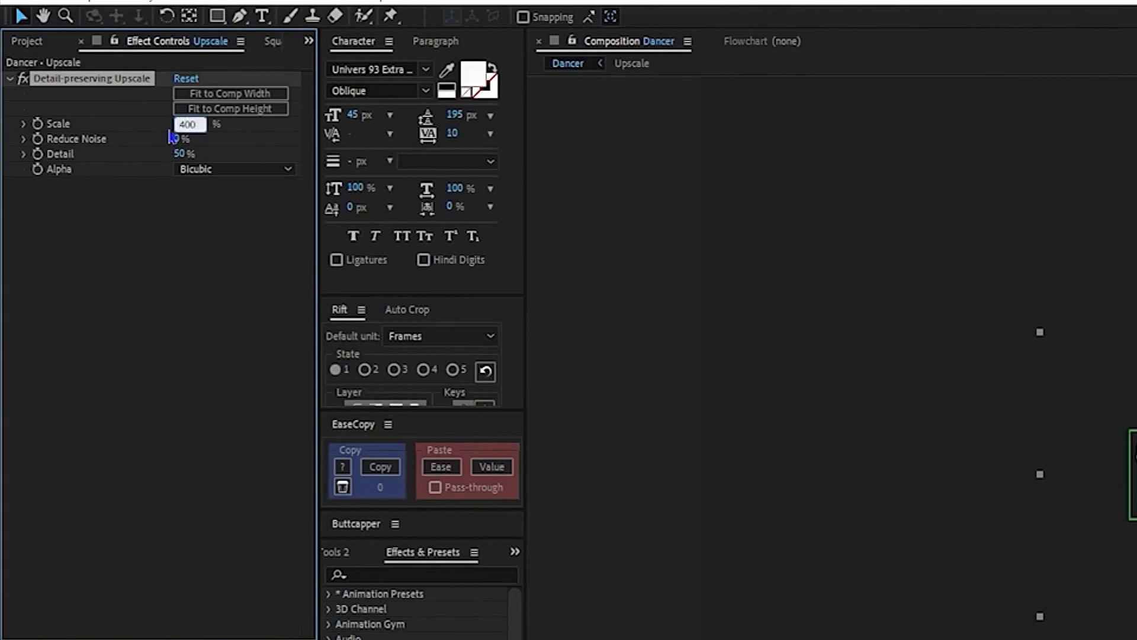
click(204, 168)
click(236, 193)
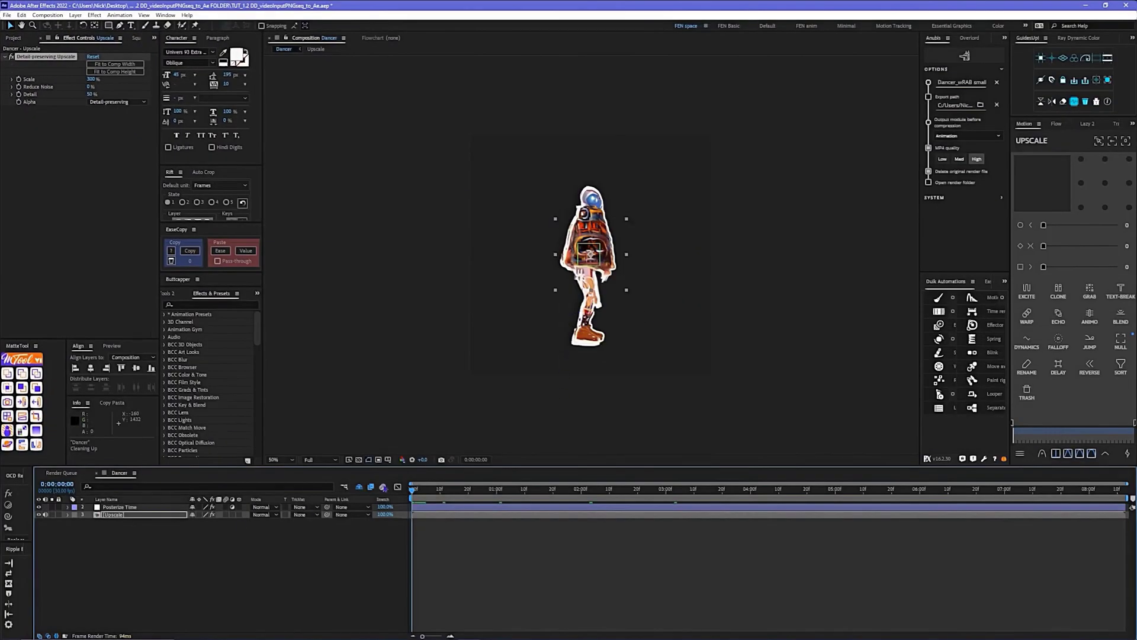
Apply the Unsharp Mask effect to the Upscale layer with an Amount of 66
drag(594, 508, 312, 500)
scroll(586, 258, up, 4)
scroll(587, 255, down, 3)
scroll(588, 256, up, 1)
key(ctrl+space)
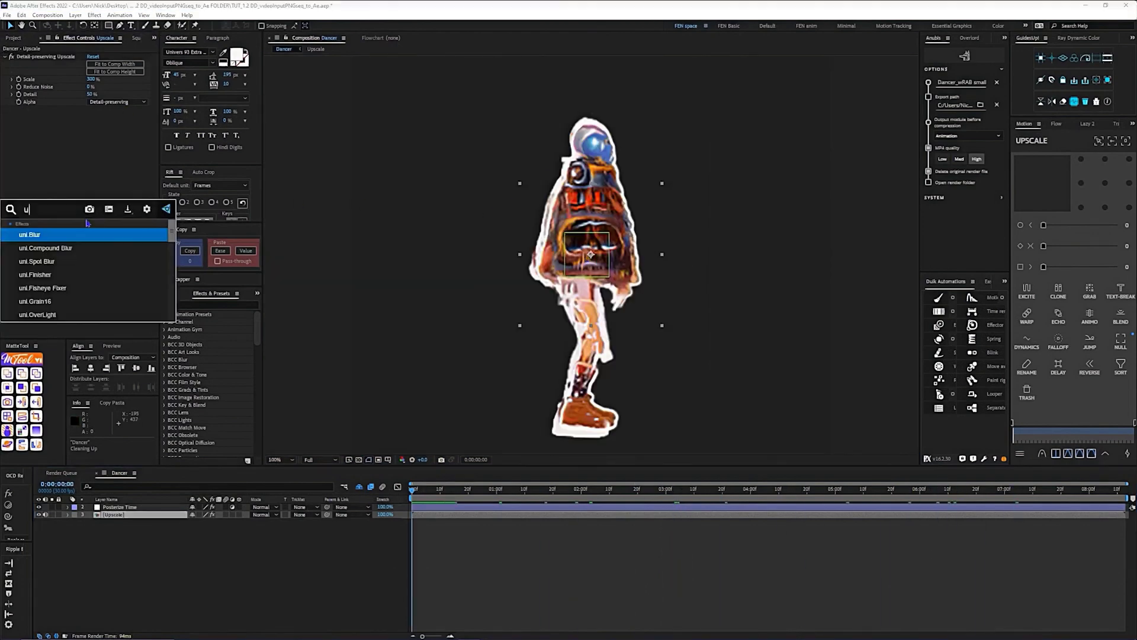
text(unsha)
key(Return)
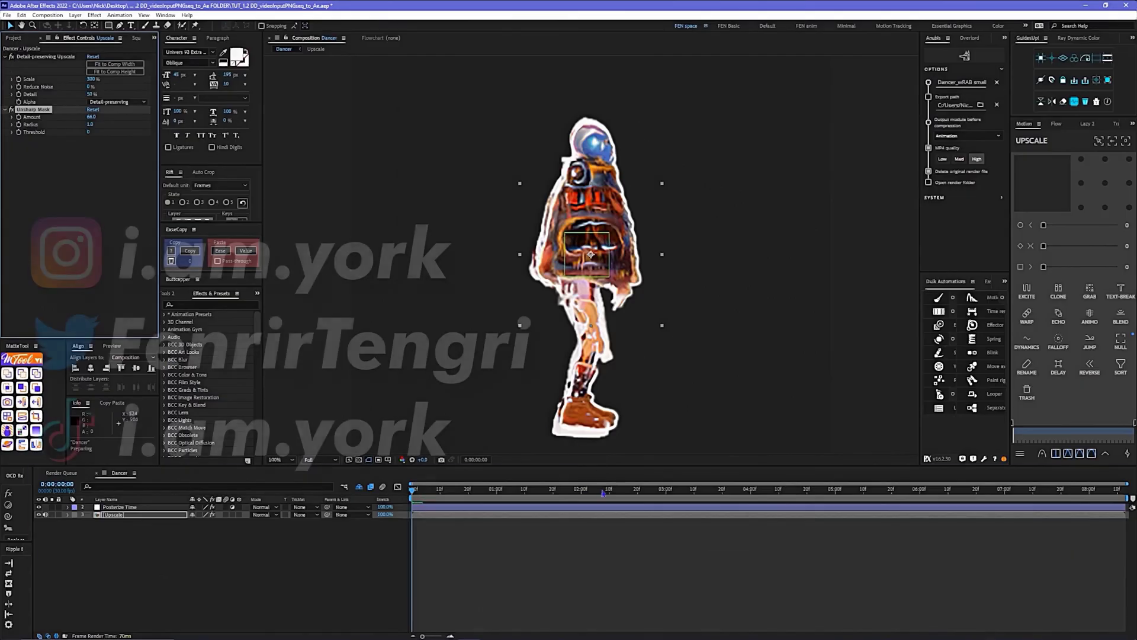
Preview the playback of the sharpened, upscaled dancer and stop at 0:00:01:17
key(space)
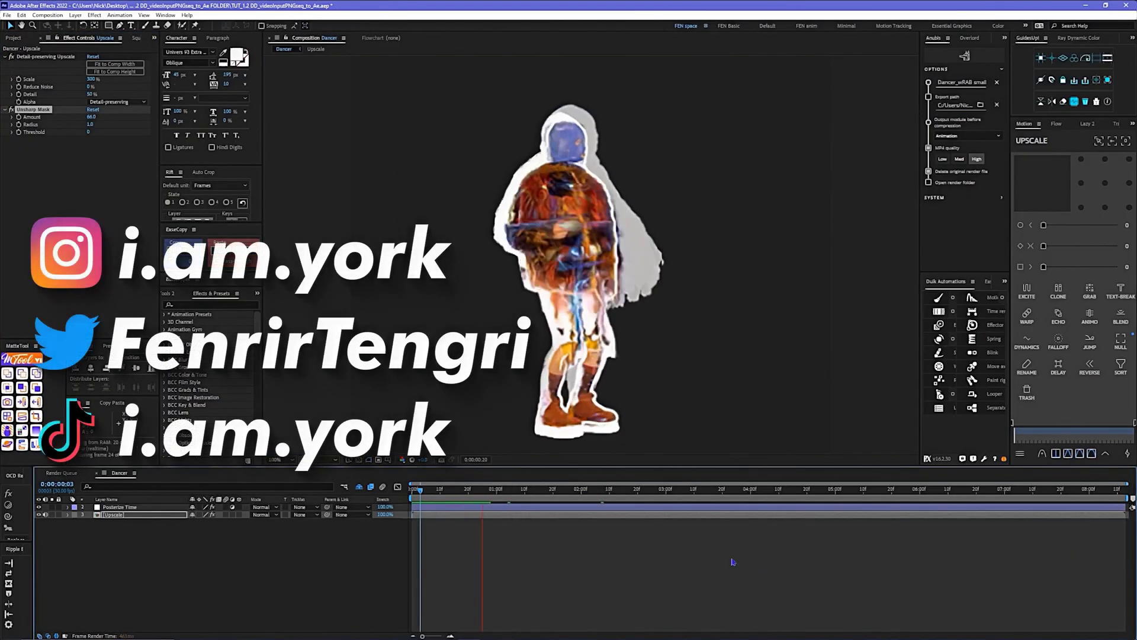
key(space)
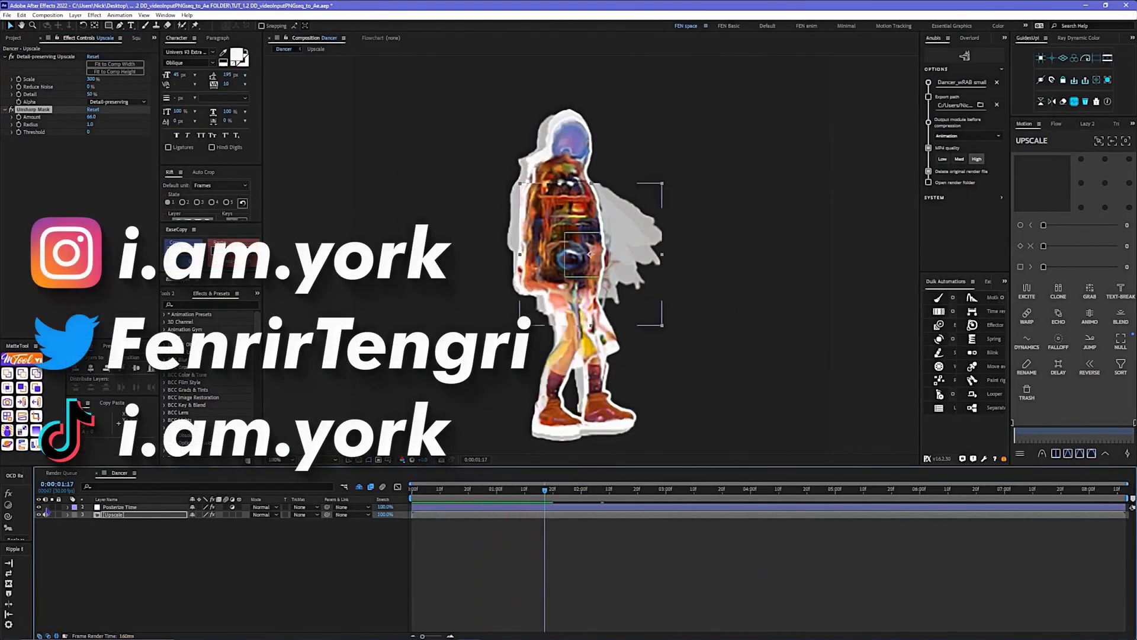
key(comma)
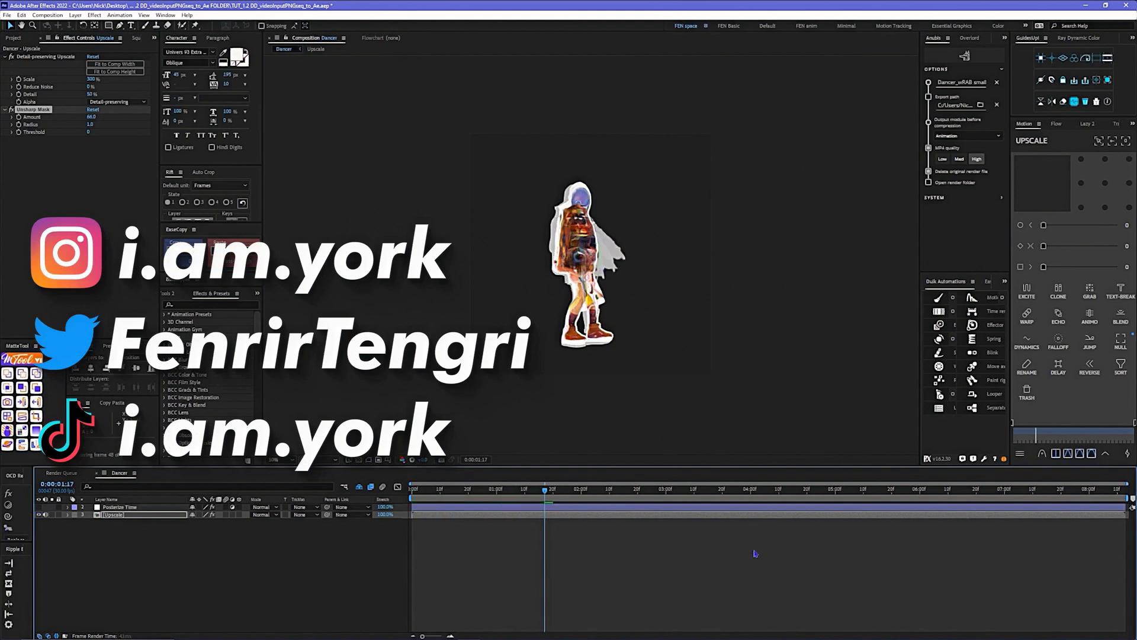